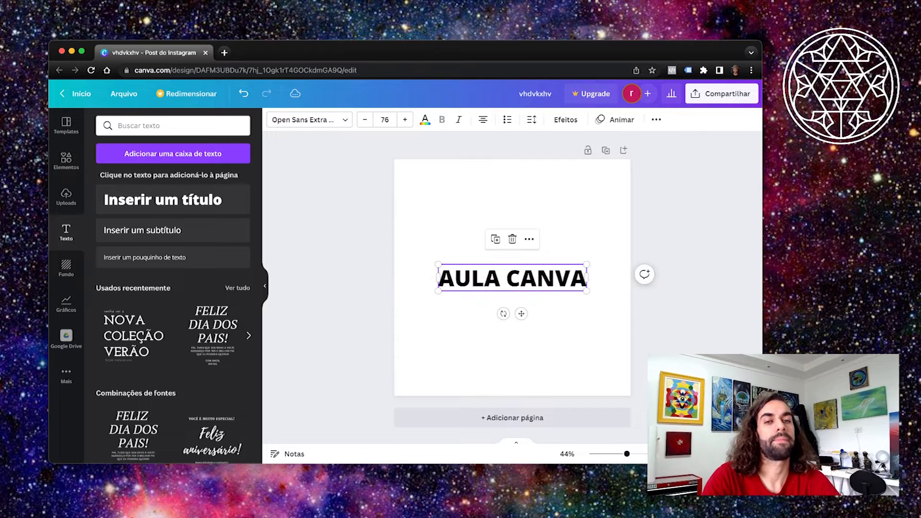
- Try the Curvar shape with a lower curve value on the AULA CANVA text, and reset its shape to Nenhum
mouse_move(512, 278)
mouse_down()
mouse_move(519, 258)
mouse_move(506, 278)
mouse_move(533, 278)
mouse_move(497, 280)
mouse_move(513, 278)
mouse_up()
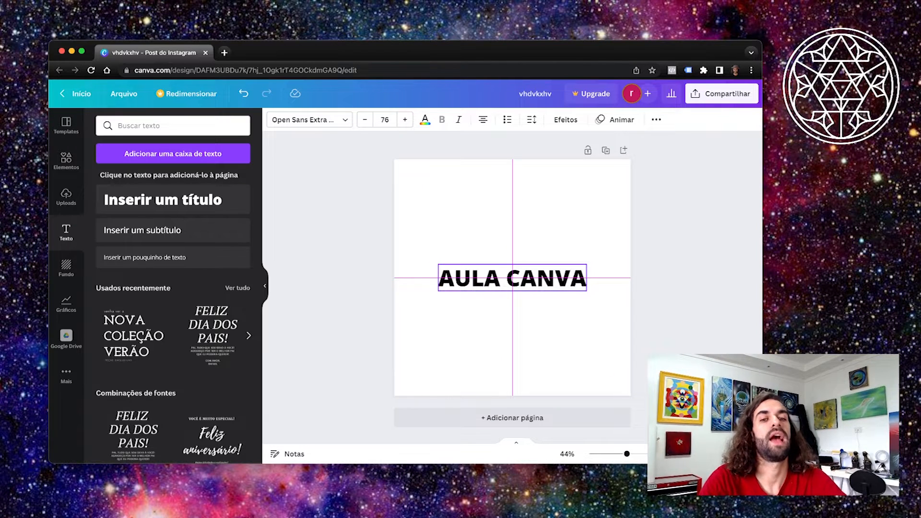
drag(513, 278, 512, 278)
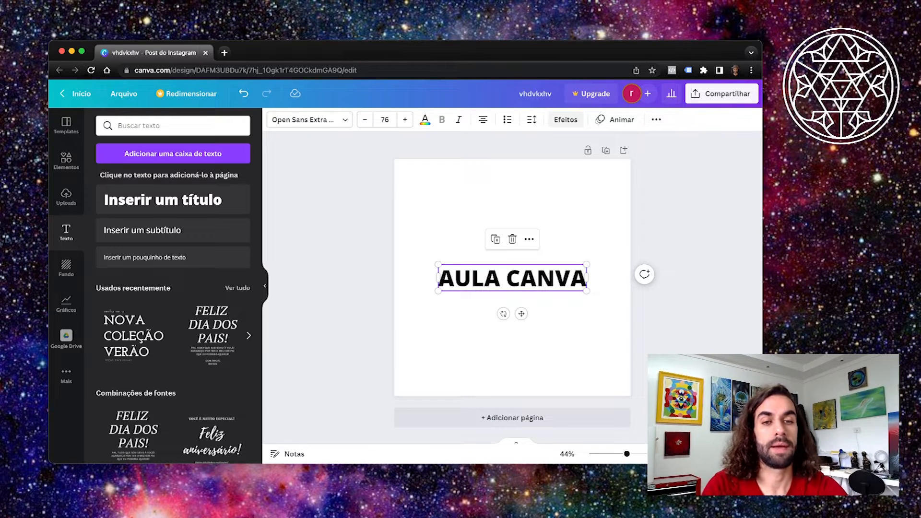
click(566, 119)
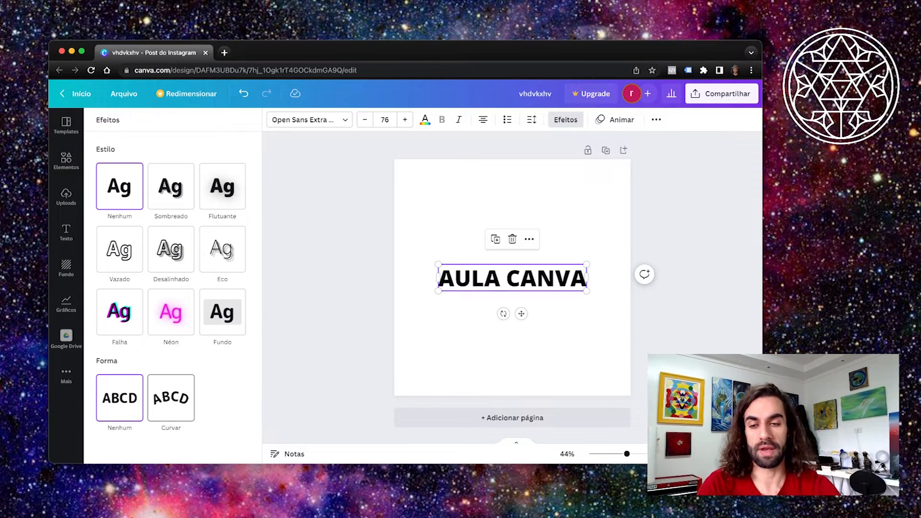
click(171, 398)
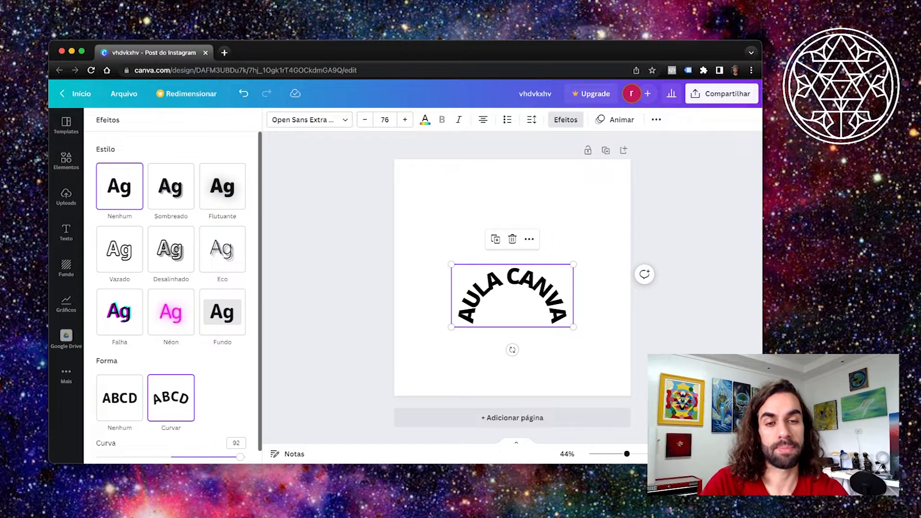
scroll(179, 298, down, 1)
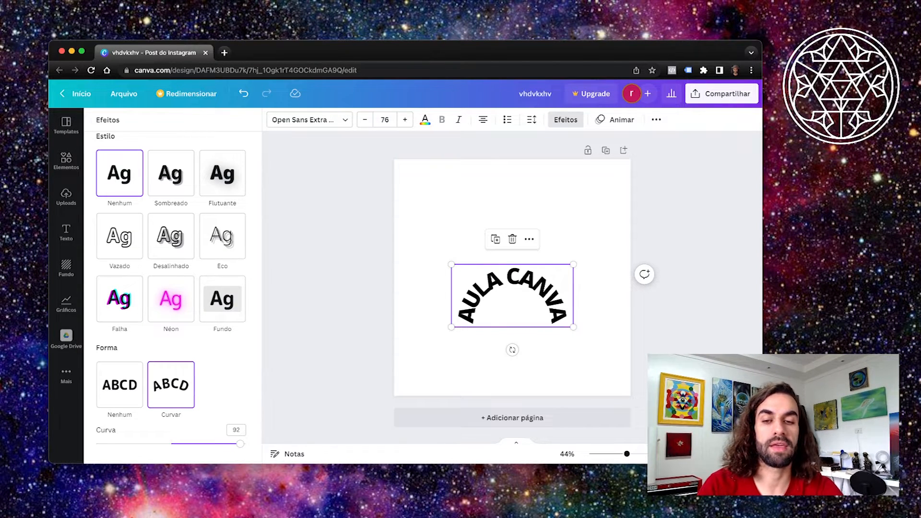
drag(240, 444, 145, 444)
click(120, 385)
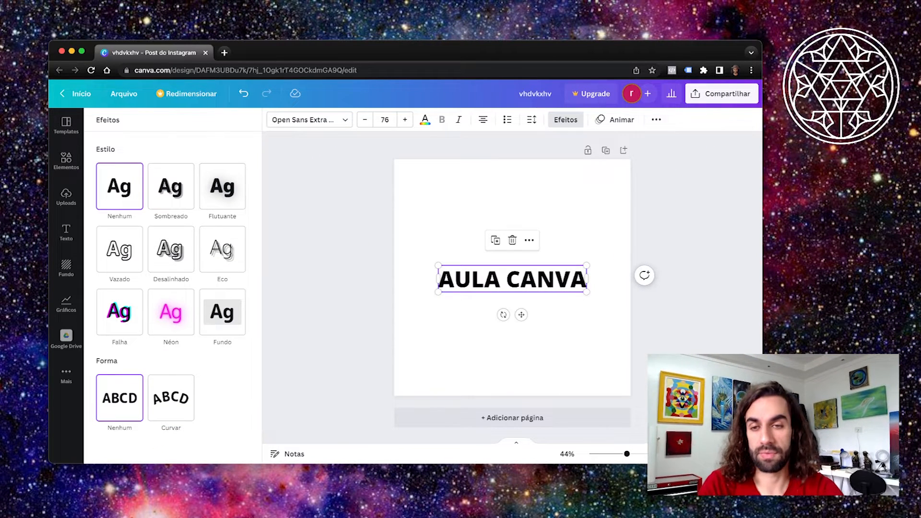
- Apply the Sombreado effect to the AULA CANVA text with distance 67 and direction -63, trying other shadow directions
click(171, 186)
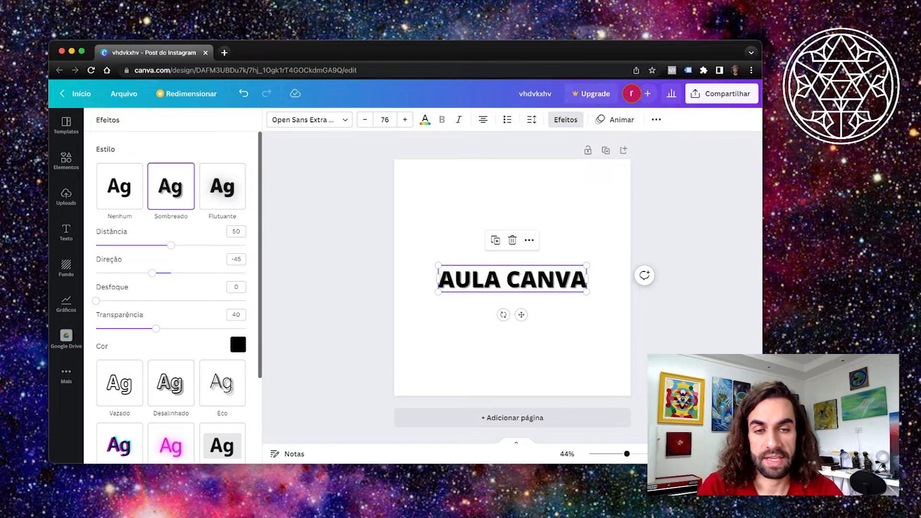
scroll(513, 283, up, 5)
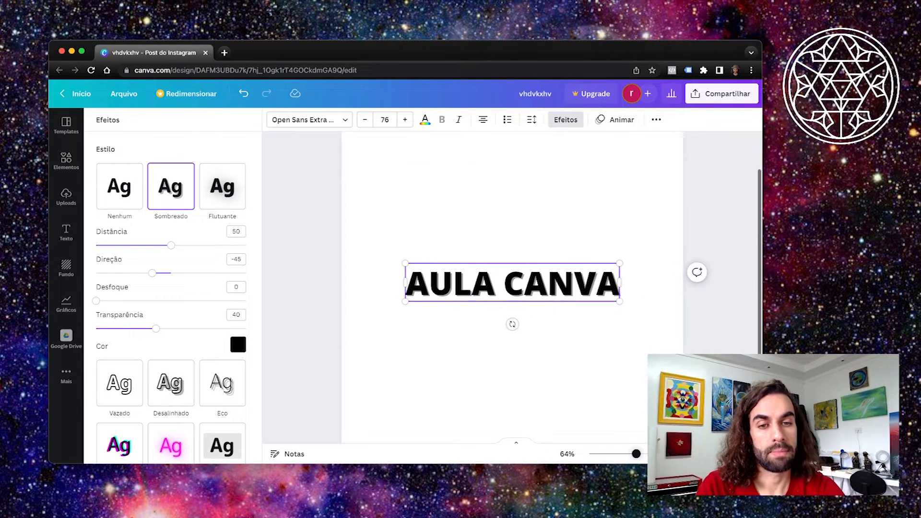
drag(171, 246, 197, 245)
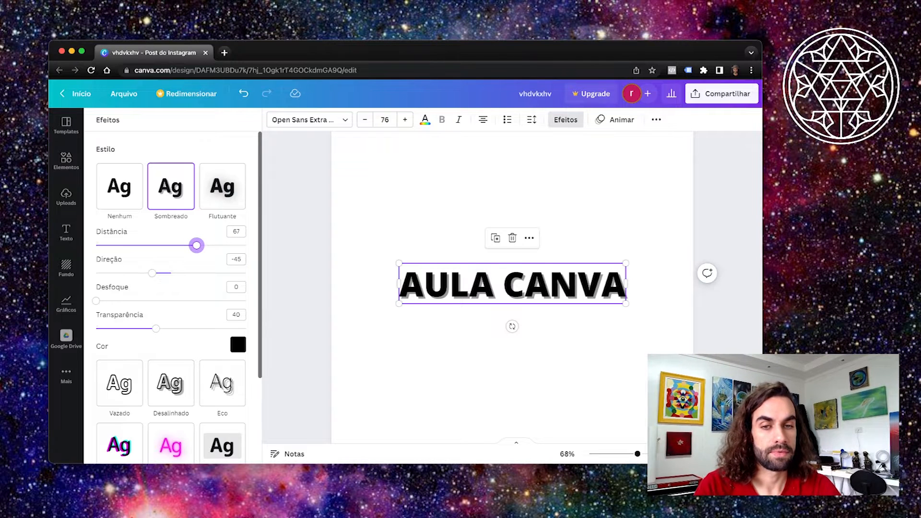
mouse_move(152, 273)
mouse_down()
mouse_move(96, 273)
mouse_move(246, 273)
mouse_move(121, 273)
mouse_move(152, 273)
mouse_move(145, 273)
mouse_up()
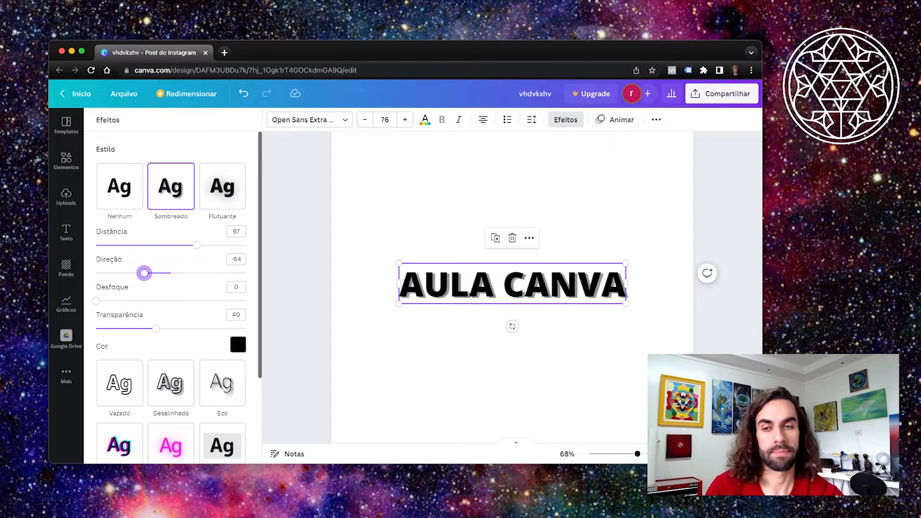
drag(144, 273, 246, 273)
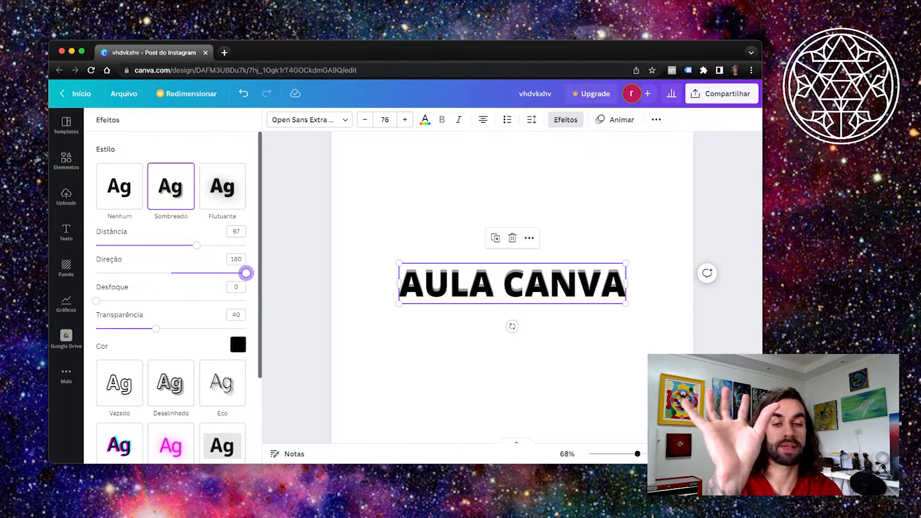
drag(246, 273, 164, 273)
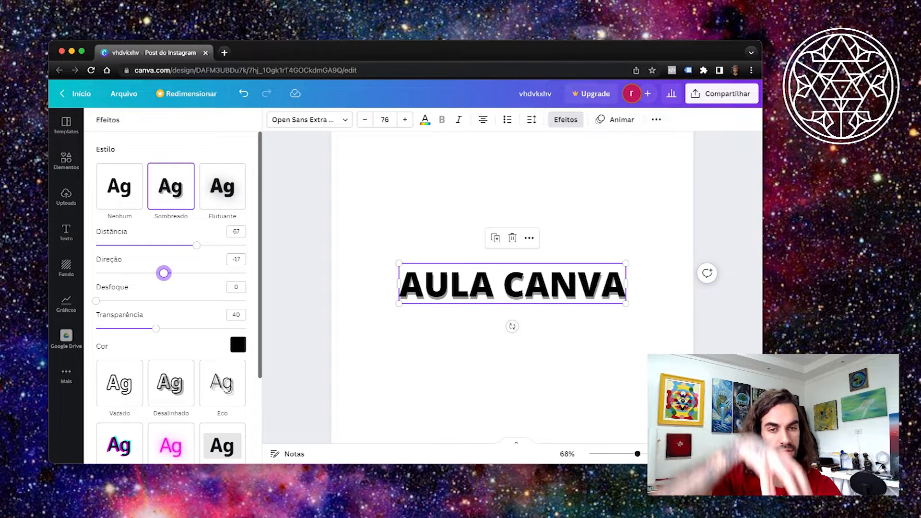
drag(163, 273, 152, 273)
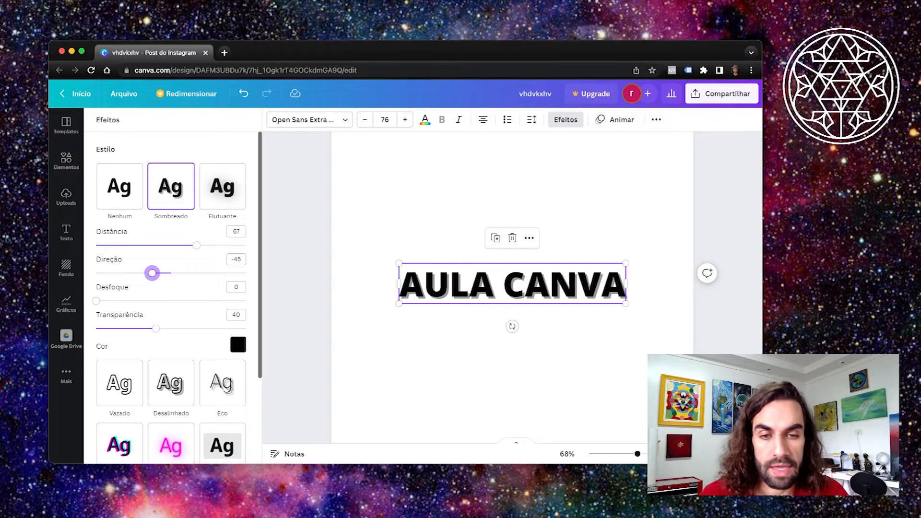
drag(152, 273, 145, 273)
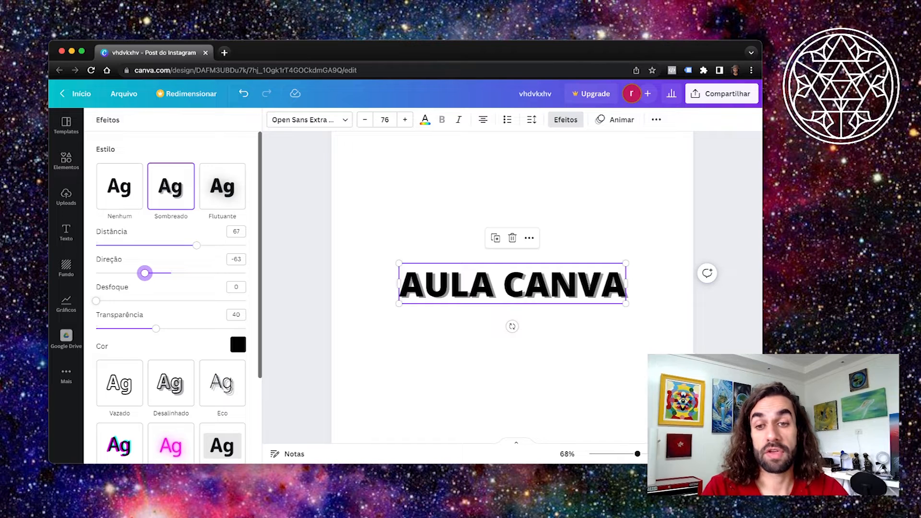
- Set the text shadow's Desfoque to 53, Direção to -80 and Transparência to 49
key(Tab)
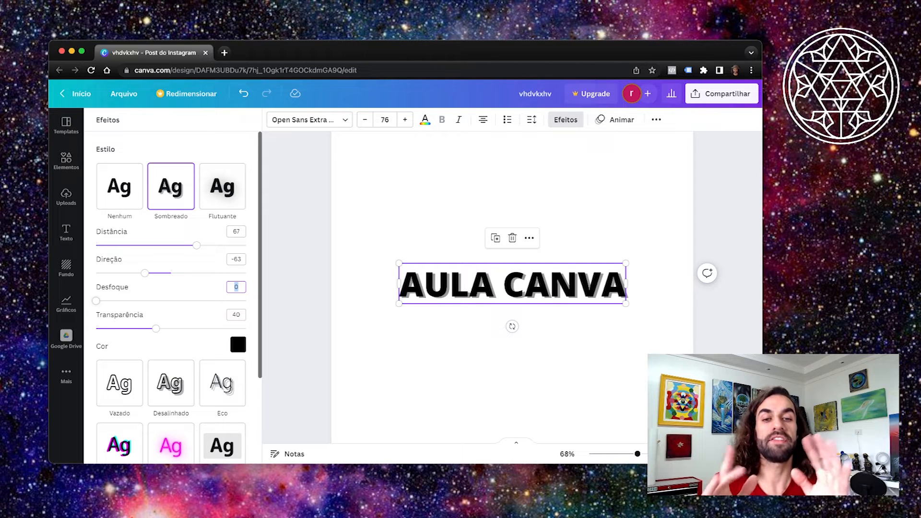
drag(96, 301, 176, 301)
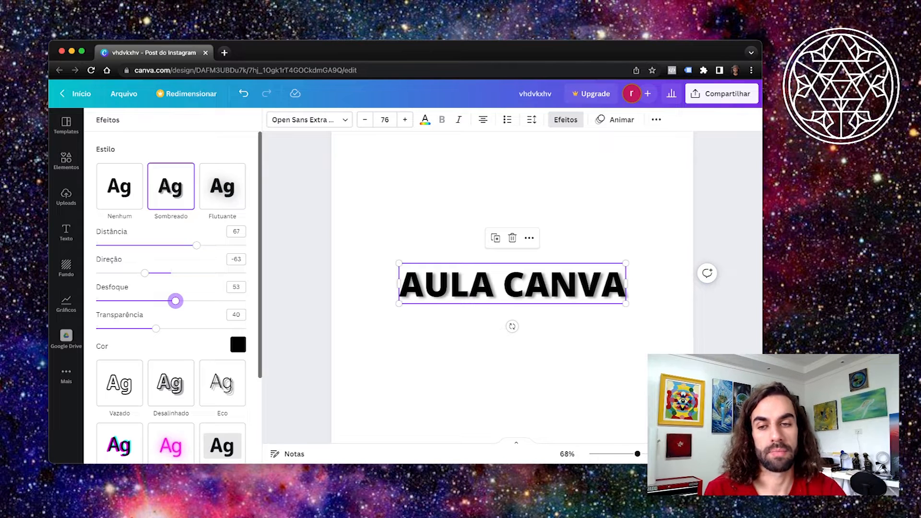
mouse_move(144, 273)
mouse_down()
mouse_move(95, 273)
mouse_move(146, 273)
mouse_move(129, 273)
mouse_move(138, 273)
mouse_up()
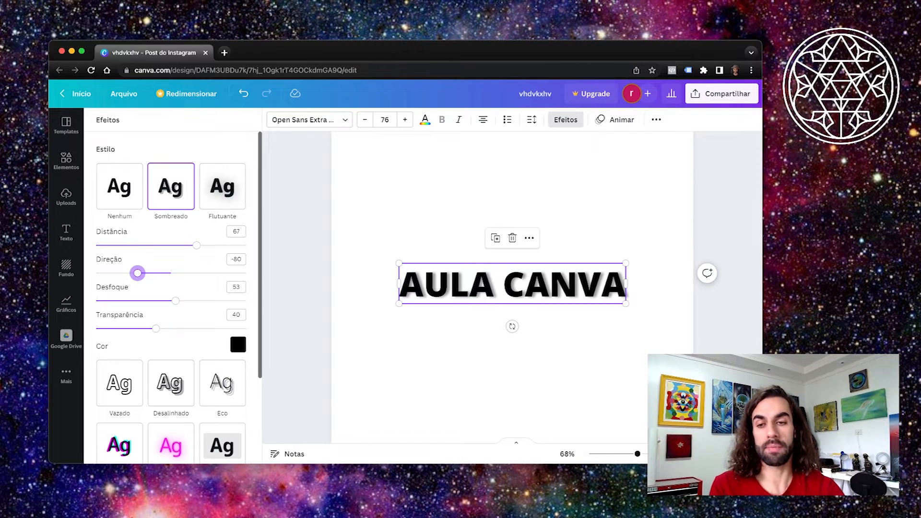
mouse_move(156, 328)
mouse_down()
mouse_move(245, 329)
mouse_move(99, 329)
mouse_move(162, 329)
mouse_up()
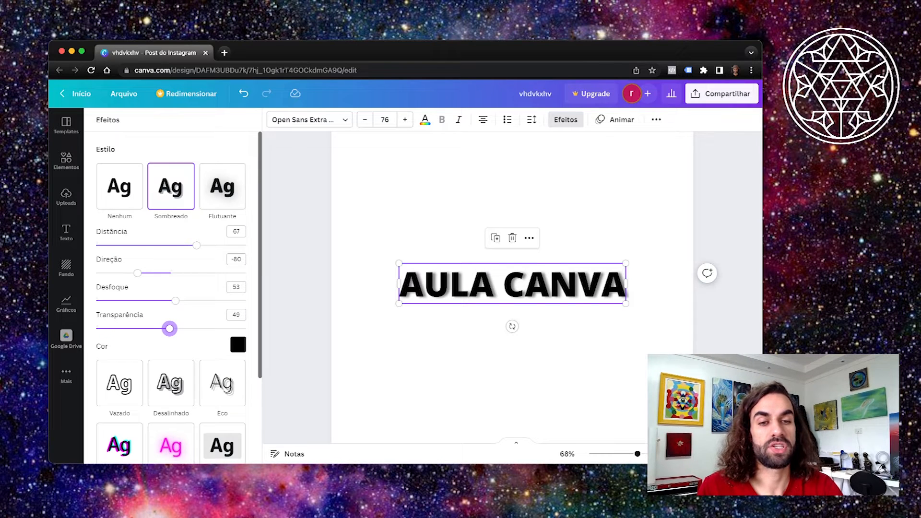
- Try grey, pink and light red as the text's shadow color, and set it to dark violet
click(238, 344)
click(155, 242)
click(179, 242)
click(155, 266)
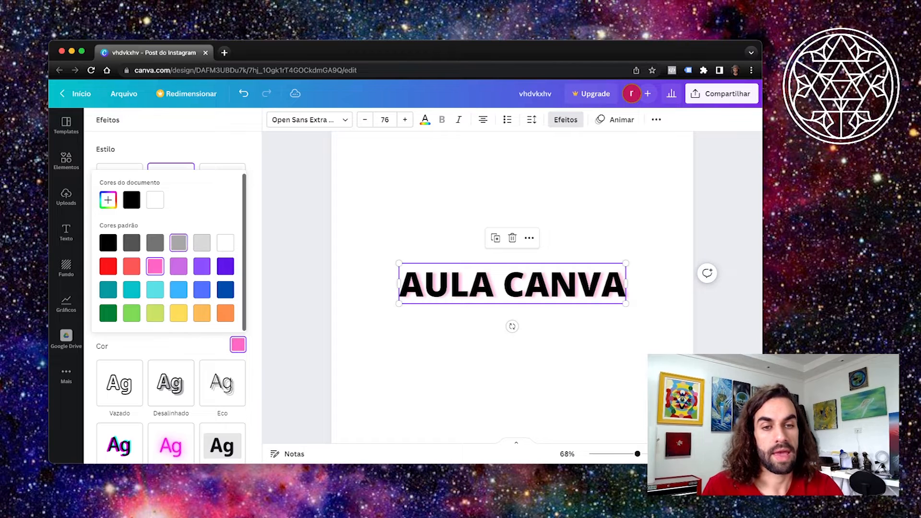
click(132, 266)
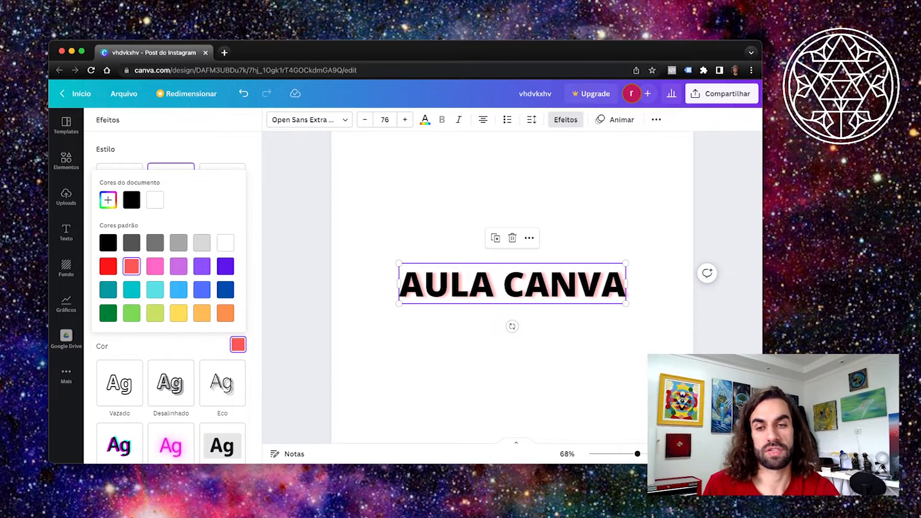
click(225, 266)
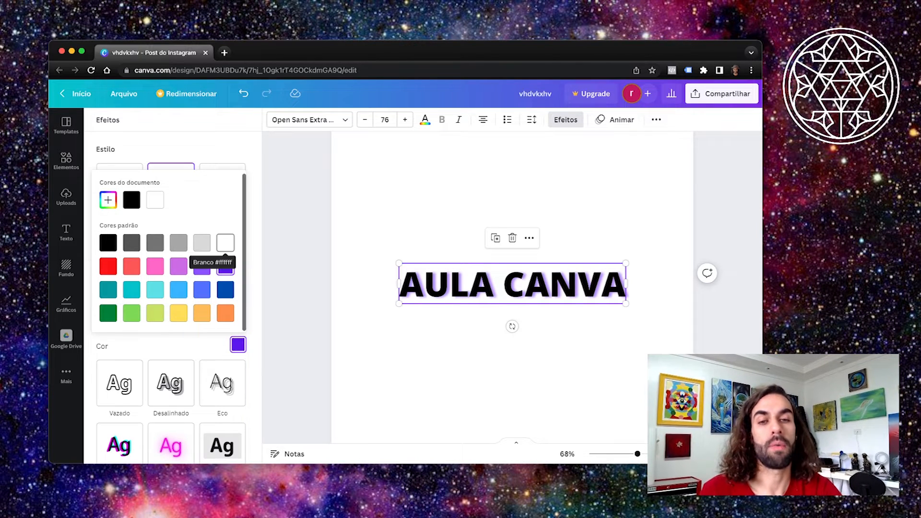
- Try a white text shadow on a black page background, and undo both color changes
click(226, 242)
click(66, 233)
key(Escape)
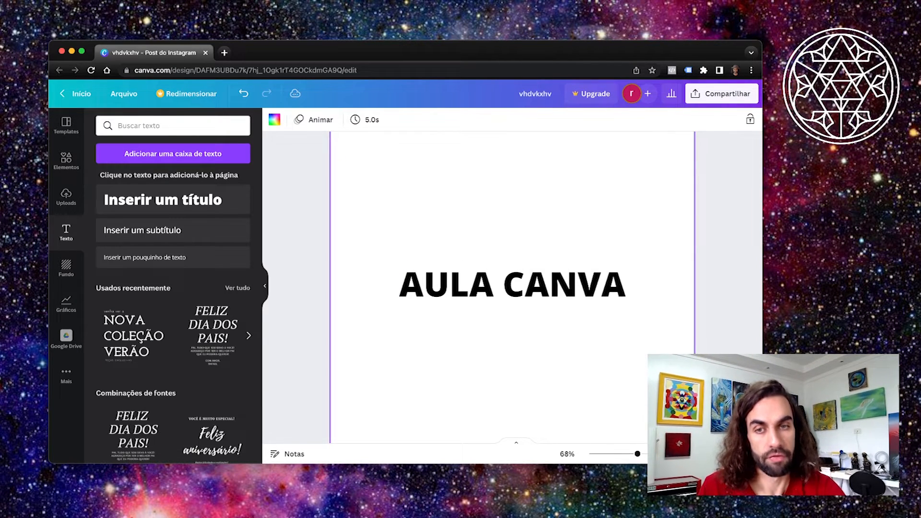
click(275, 120)
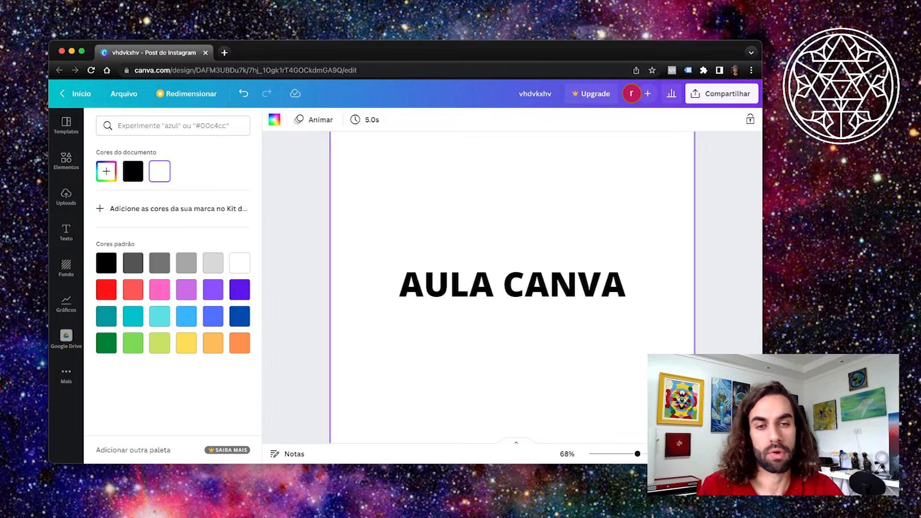
click(132, 172)
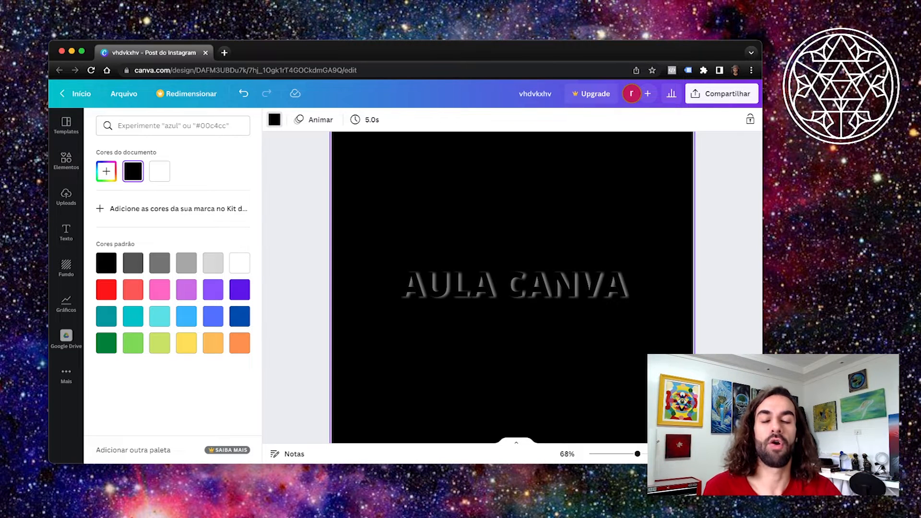
key(super+z)
key(super+z)
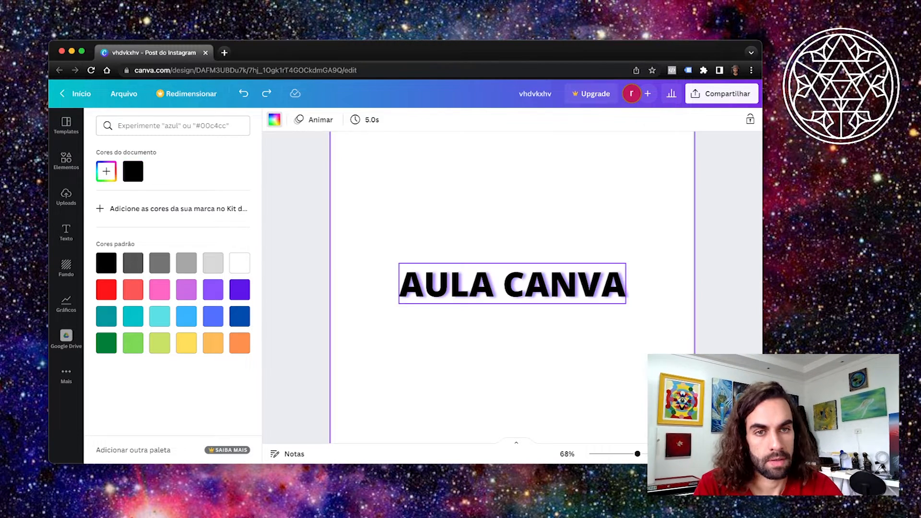
- Reopen the effects for the AULA CANVA text and reset its style to Nenhum
click(513, 284)
click(566, 120)
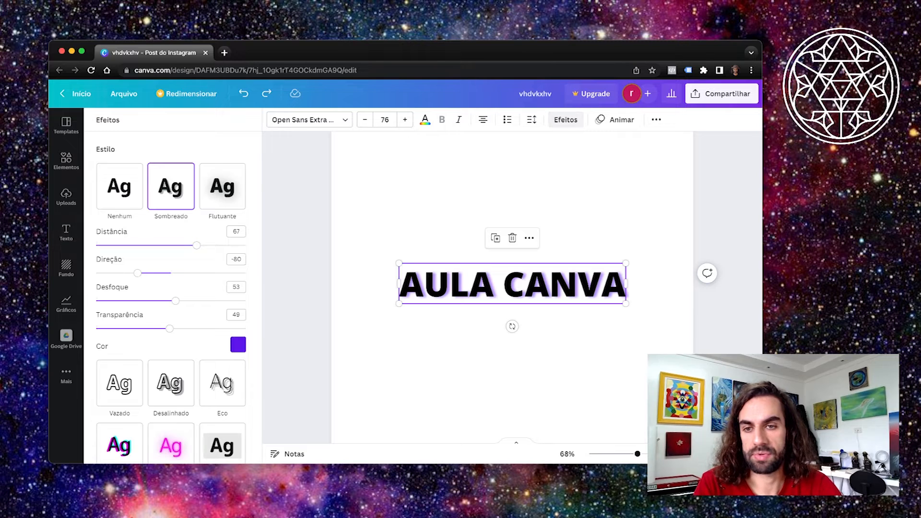
scroll(171, 383, down, 3)
scroll(171, 383, up, 1)
scroll(171, 383, down, 1)
scroll(170, 383, up, 3)
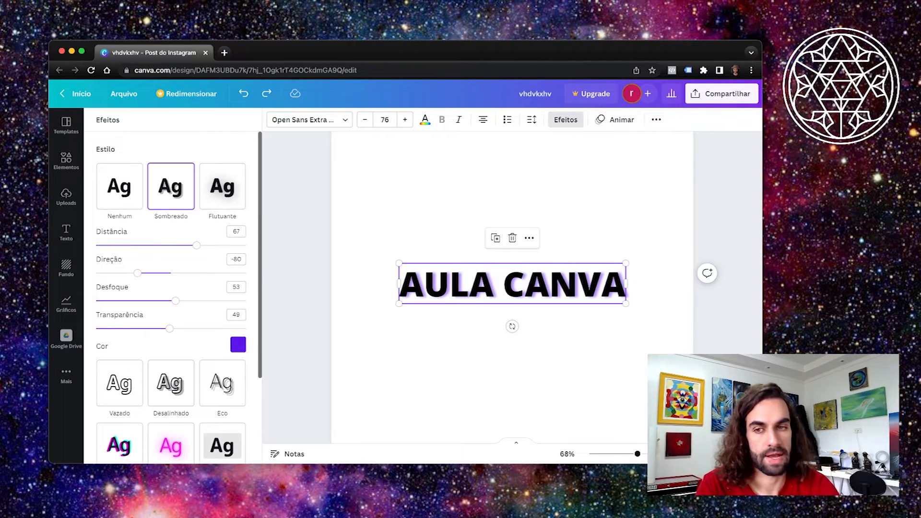
click(119, 186)
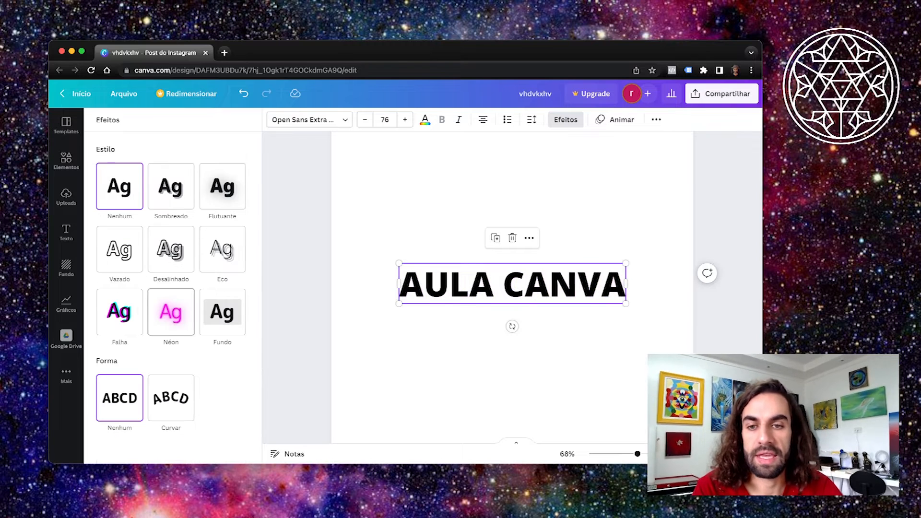
- Try the Flutuante effect at reduced intensity and the Vazado effect with thickness 41 on the AULA CANVA text
click(222, 186)
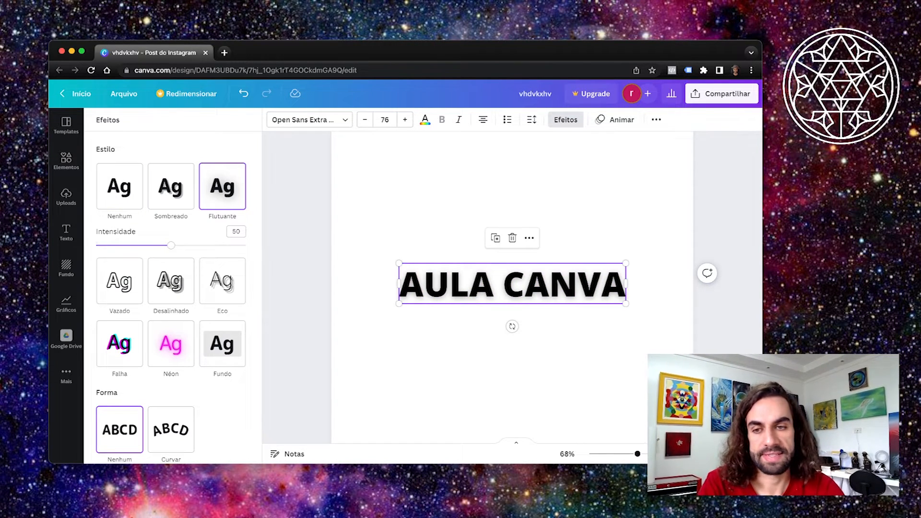
mouse_move(171, 245)
mouse_down()
mouse_move(96, 246)
mouse_move(245, 245)
mouse_move(164, 245)
mouse_up()
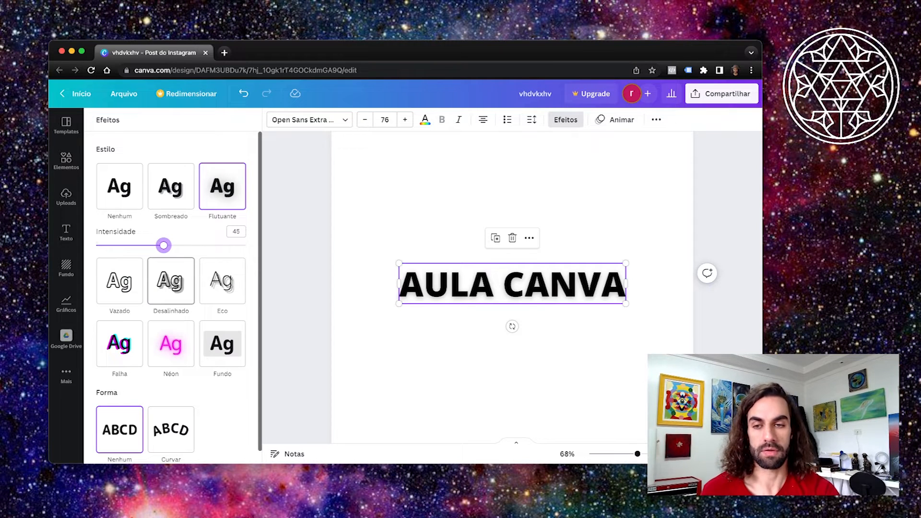
drag(163, 246, 139, 245)
click(119, 281)
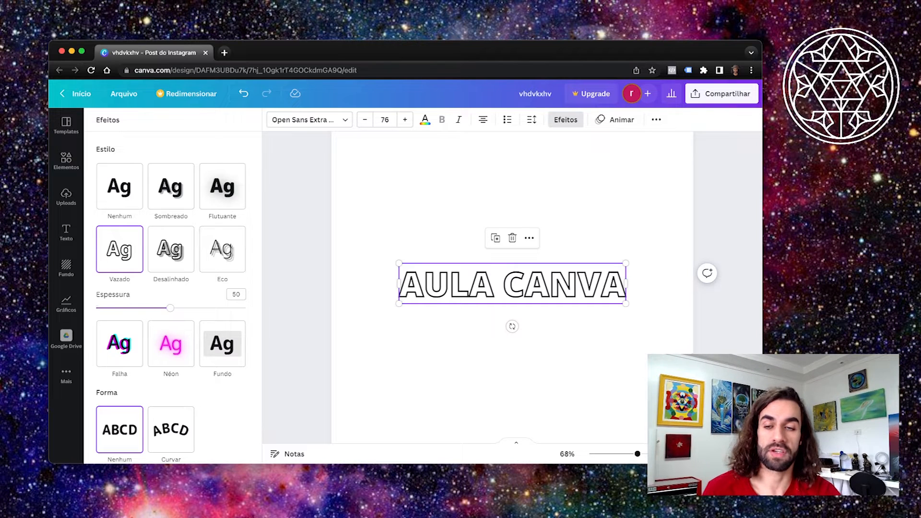
mouse_move(170, 307)
mouse_down()
mouse_move(246, 308)
mouse_move(96, 308)
mouse_move(157, 308)
mouse_up()
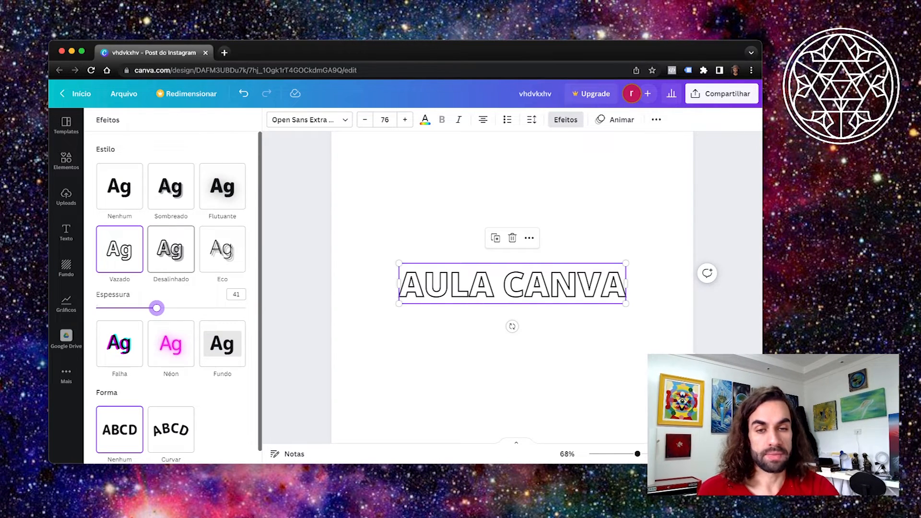
- Apply the Desalinhado effect to the text with Espessura 62, Distância 61, Direção -55 and a violet color
click(171, 249)
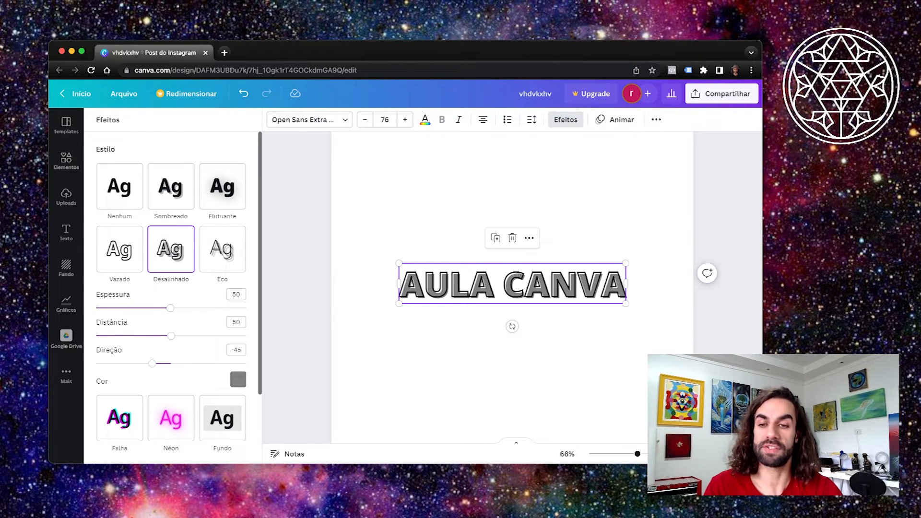
drag(170, 308, 187, 336)
mouse_move(152, 364)
mouse_down()
mouse_move(245, 364)
mouse_move(148, 363)
mouse_up()
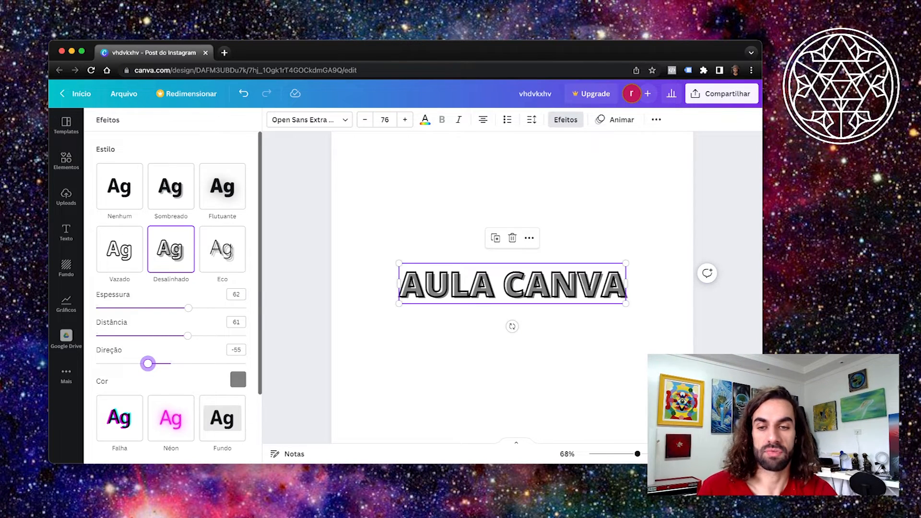
click(238, 379)
click(202, 301)
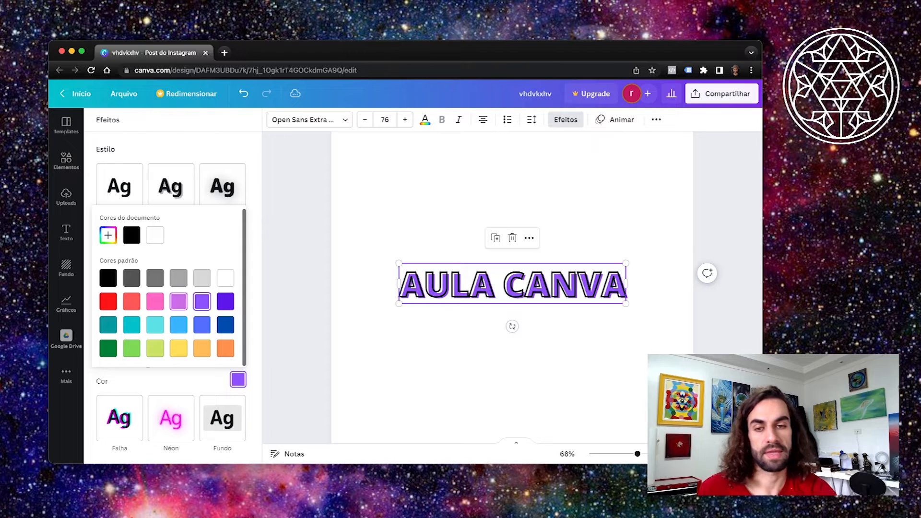
- Duplicate the violet AULA CANVA text and apply the Eco effect to the upper copy
click(65, 233)
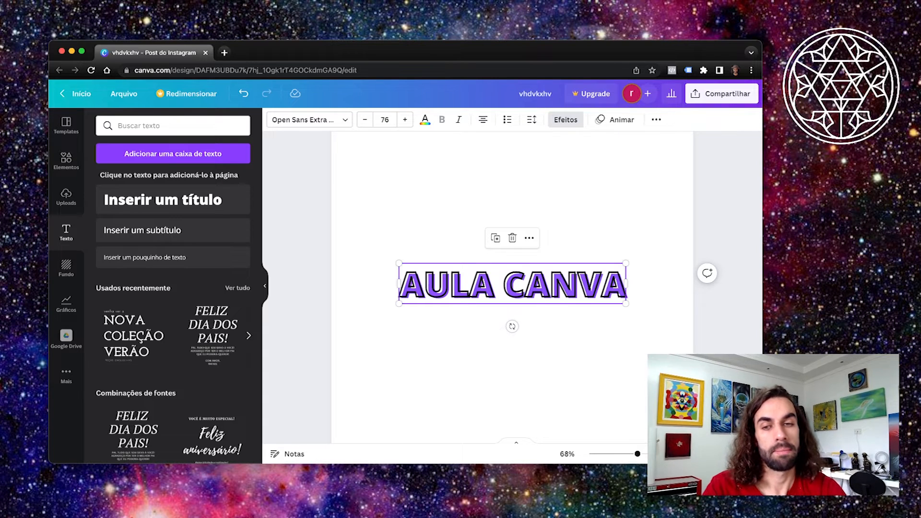
click(566, 119)
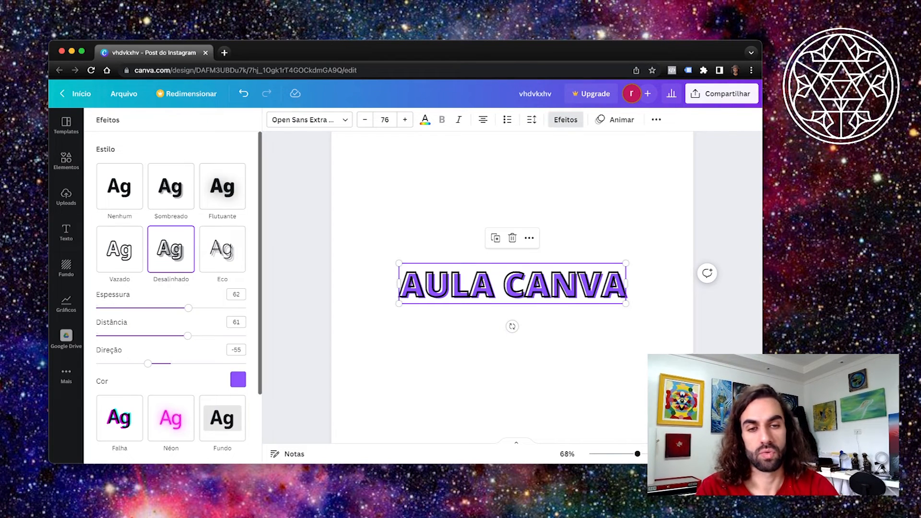
key(super+d)
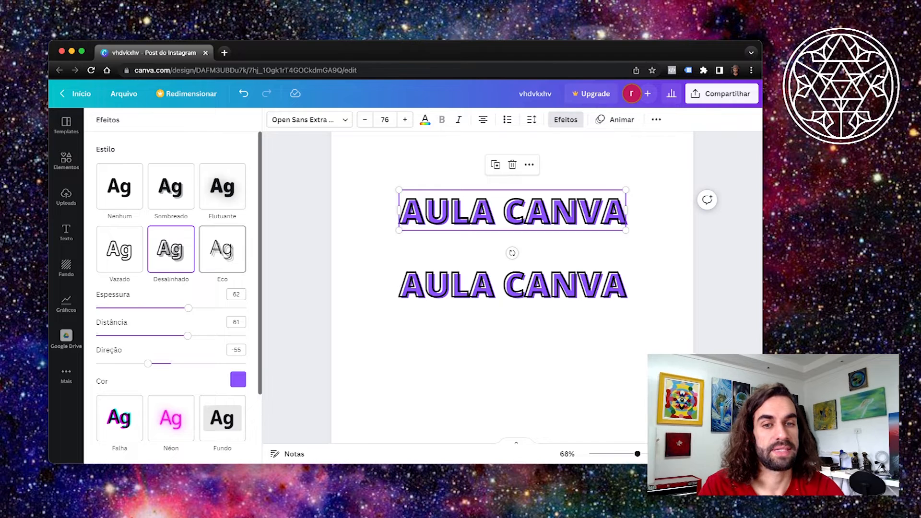
click(222, 250)
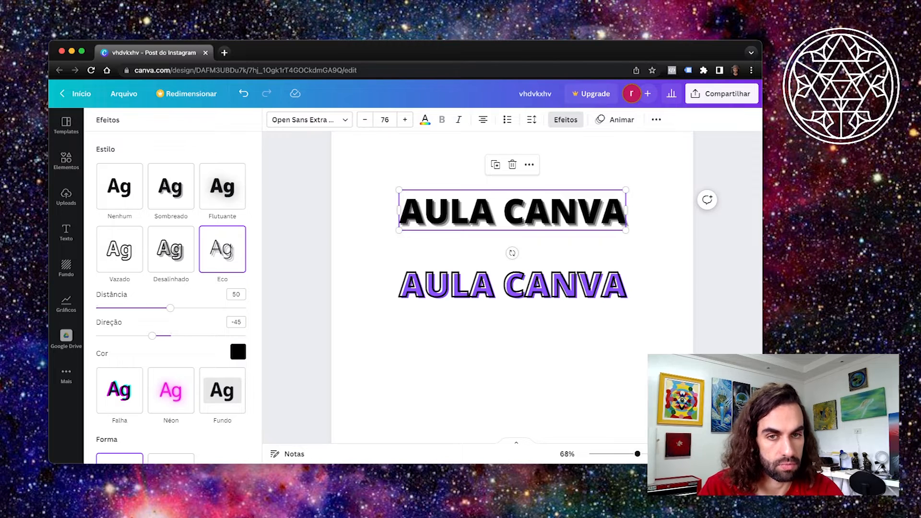
scroll(506, 271, up, 10)
scroll(506, 271, down, 5)
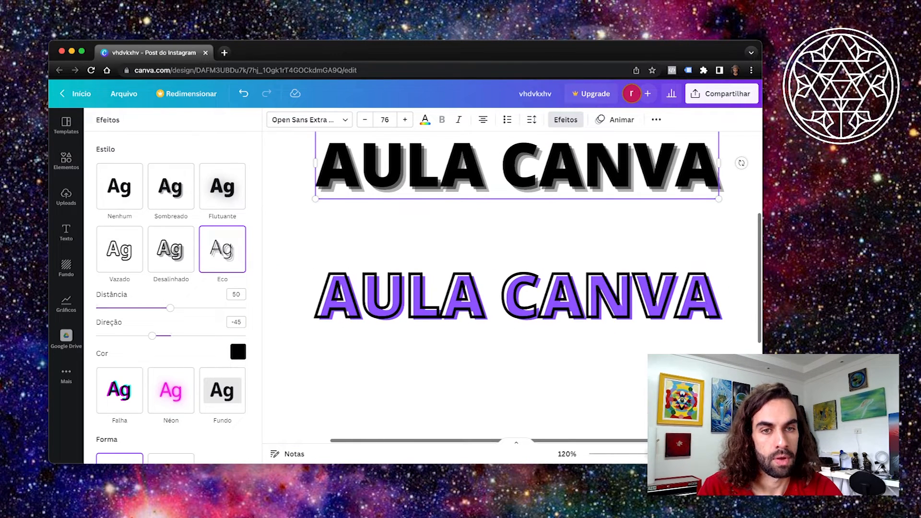
scroll(512, 287, up, 3)
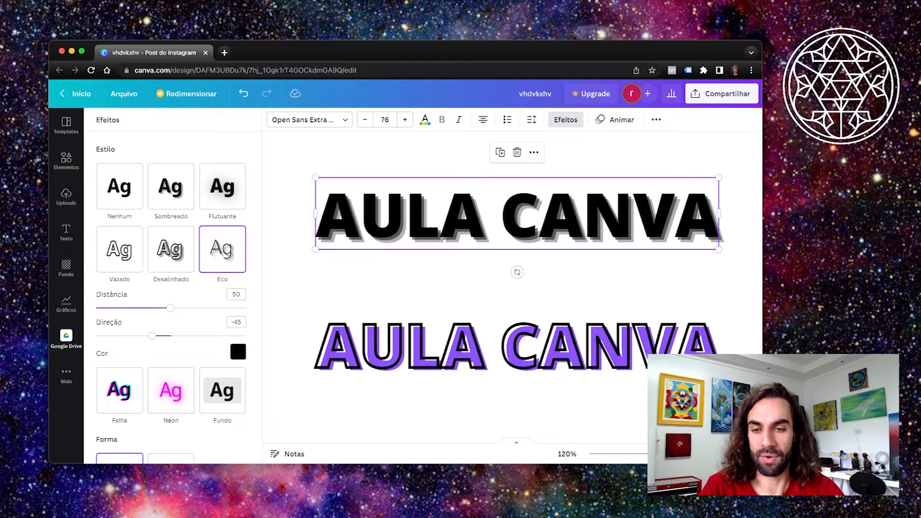
- Set the Eco effect's Distância to 100, try a near-zero Direção, and finish with Direção at -62
drag(171, 308, 246, 308)
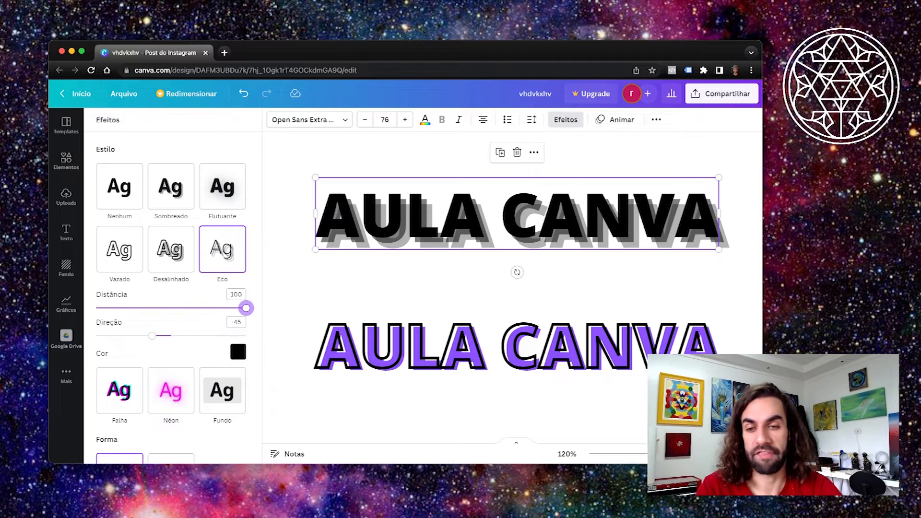
mouse_move(152, 335)
mouse_down()
mouse_move(96, 336)
mouse_move(170, 336)
mouse_up()
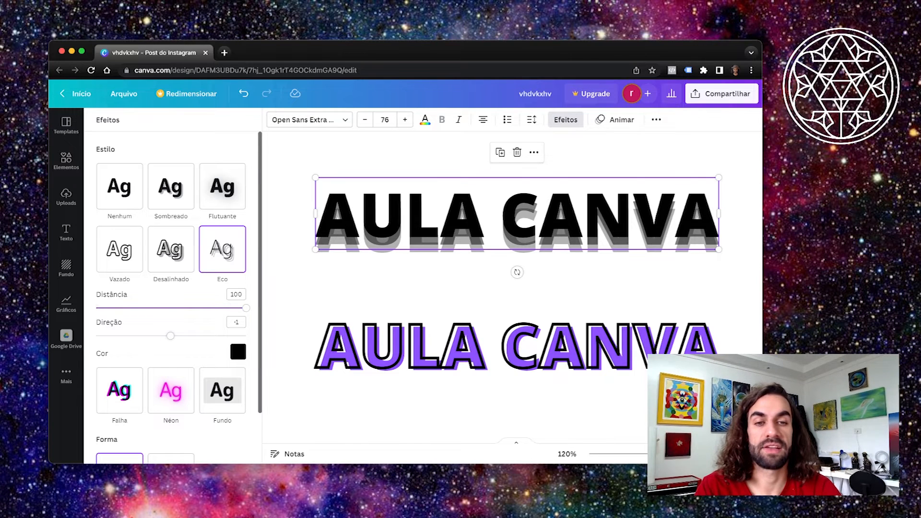
drag(170, 336, 146, 336)
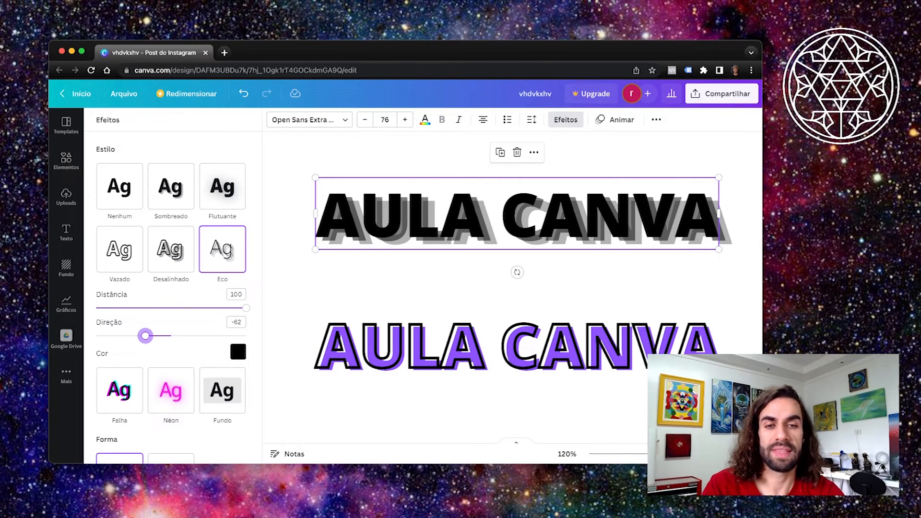
- Recolor the upper Eco-styled AULA CANVA text, trying white and violet before choosing dark blue
click(383, 288)
click(384, 288)
click(517, 216)
click(425, 120)
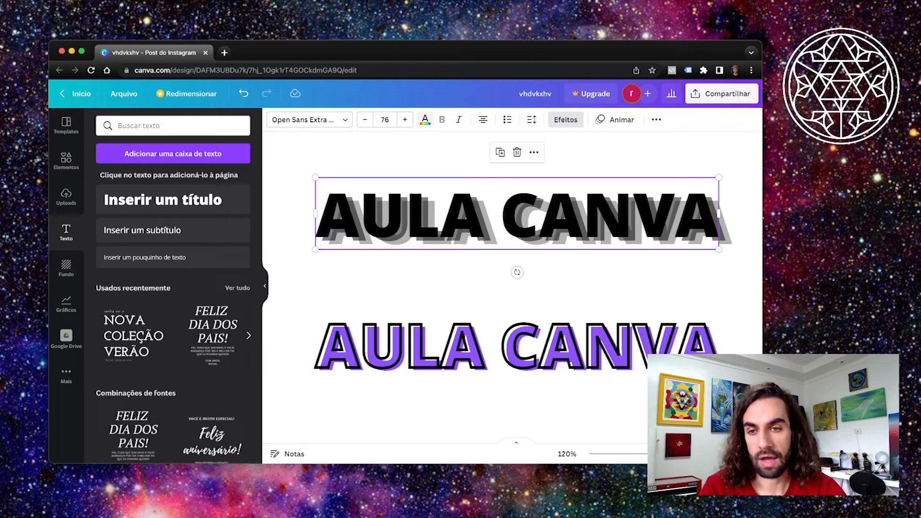
click(160, 171)
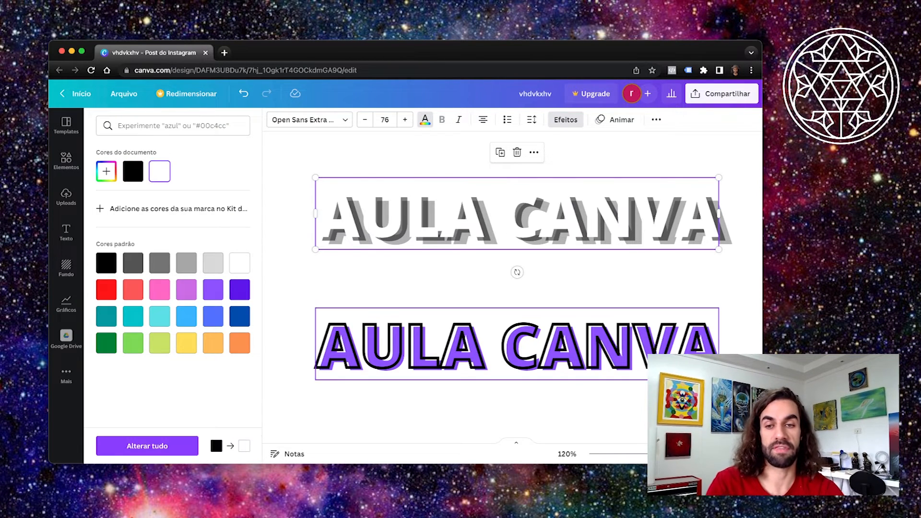
click(186, 290)
click(213, 290)
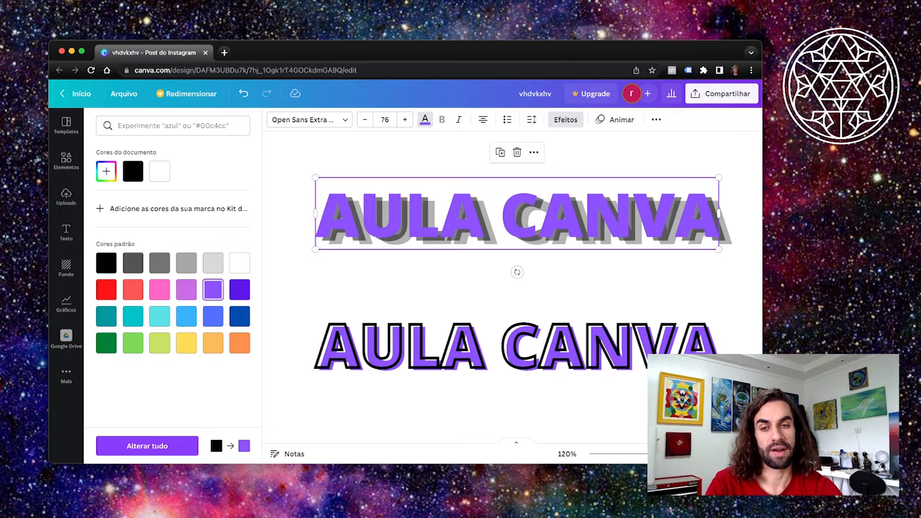
click(240, 317)
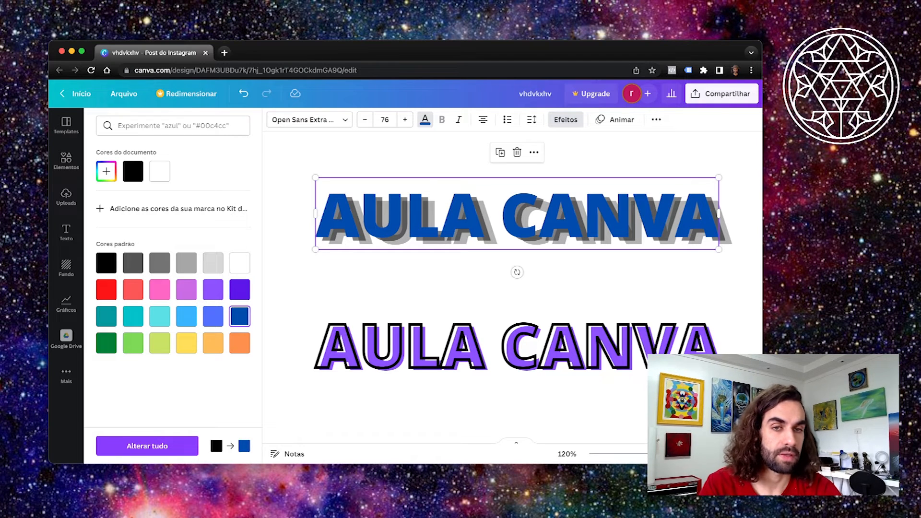
click(425, 119)
- Try the Néon effect with Intensidade 91 on the AULA CANVA text and color it yellow
click(565, 120)
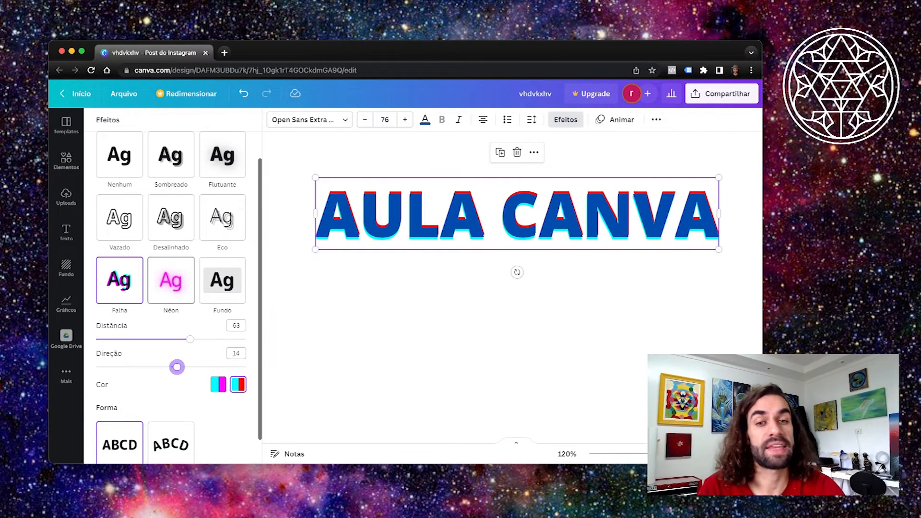
click(171, 280)
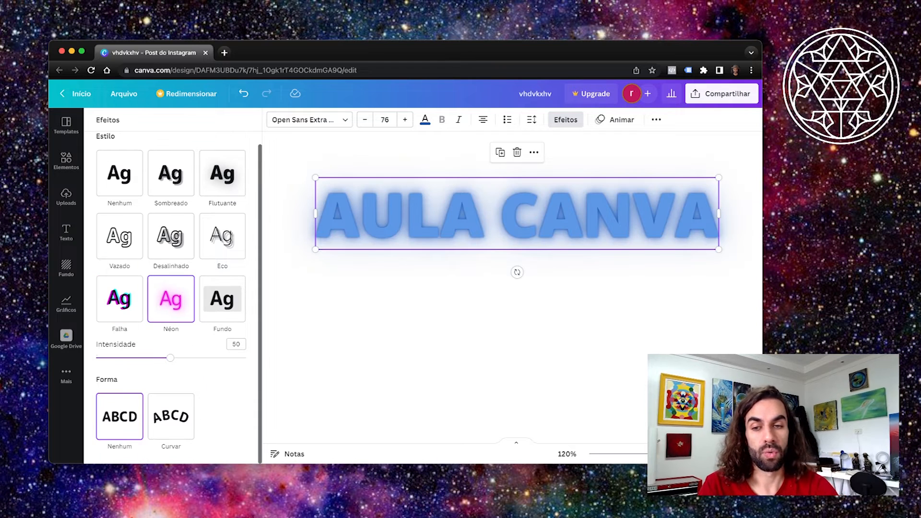
drag(171, 357, 233, 358)
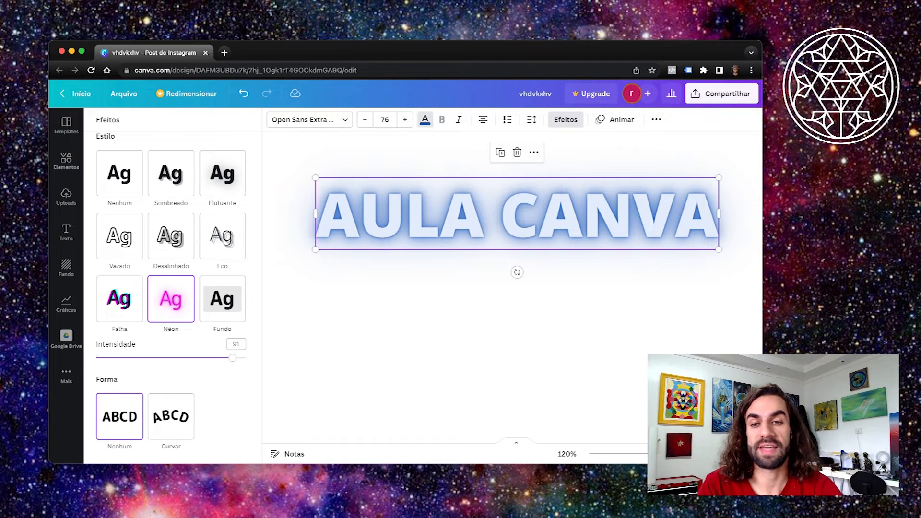
click(425, 119)
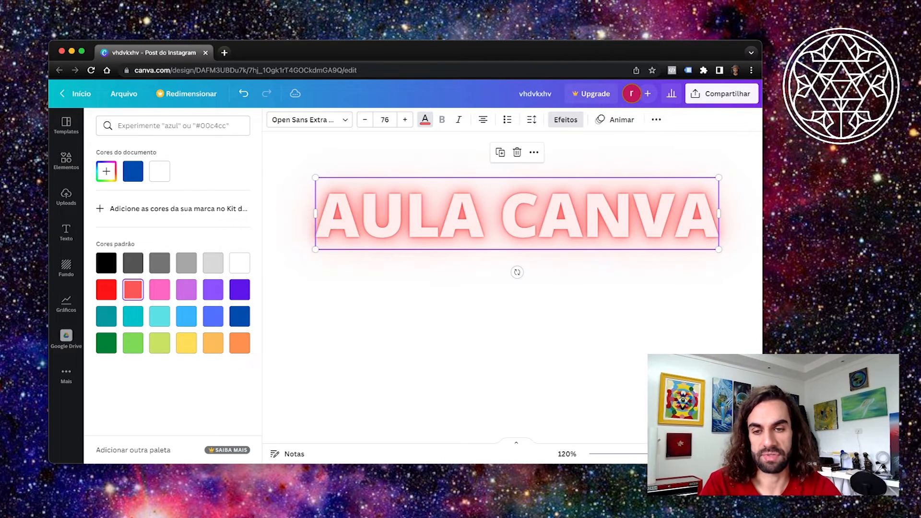
click(186, 342)
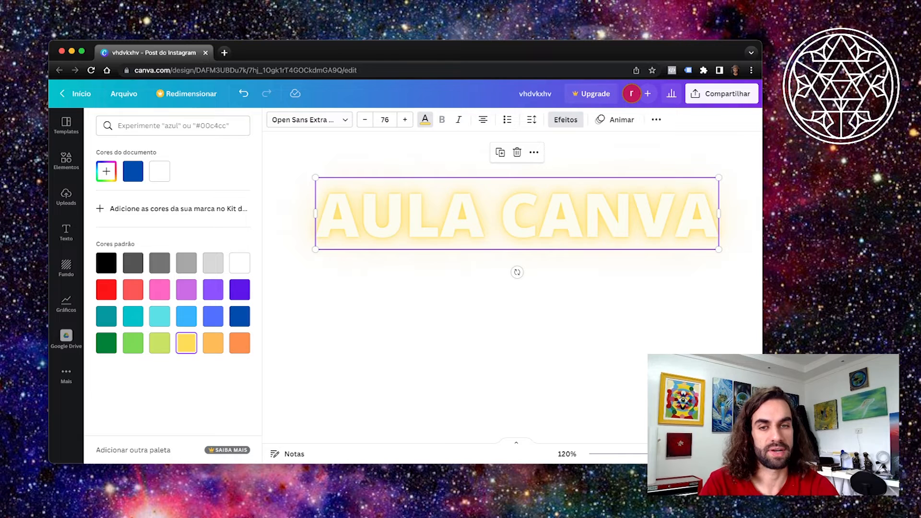
- Try black and dark blue page backgrounds behind the yellow neon text, and set the background back to white
click(566, 120)
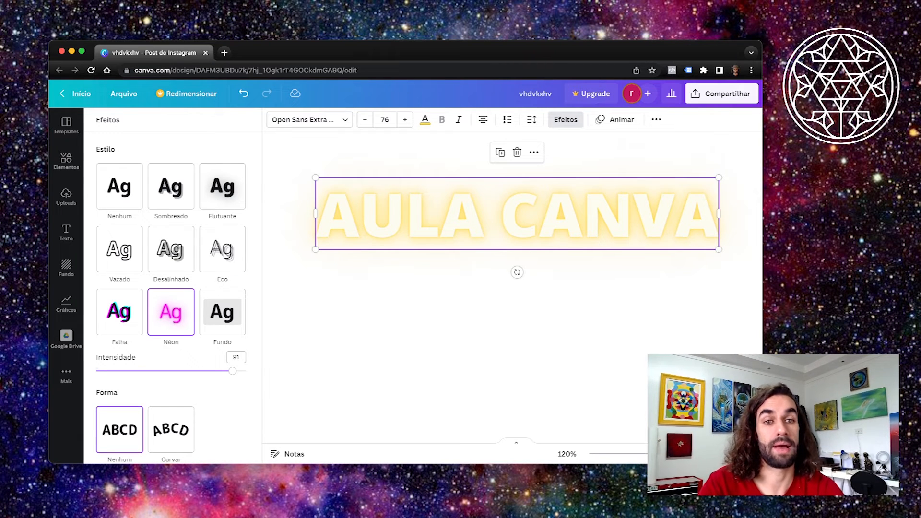
click(566, 119)
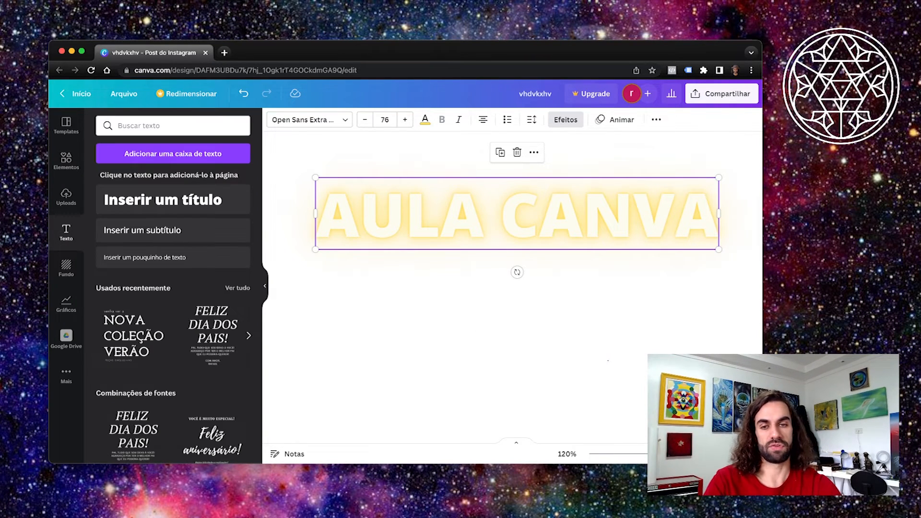
click(566, 326)
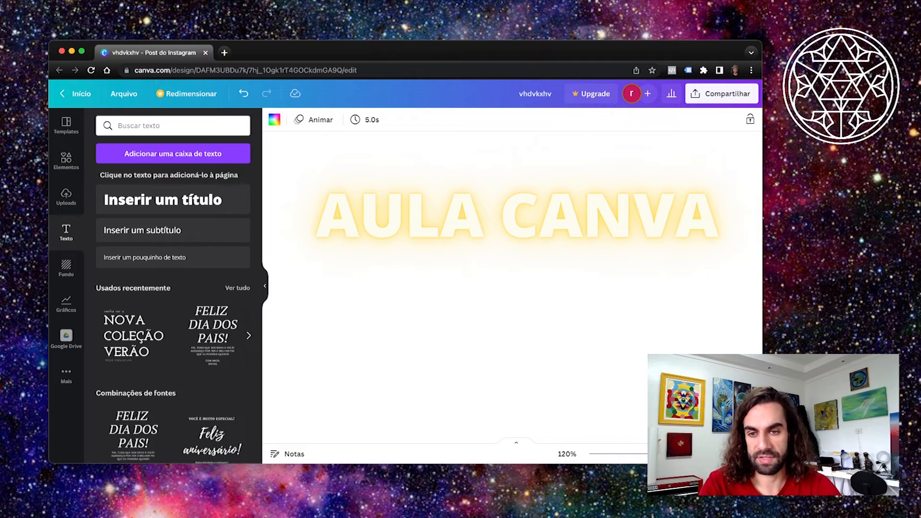
click(274, 120)
click(106, 262)
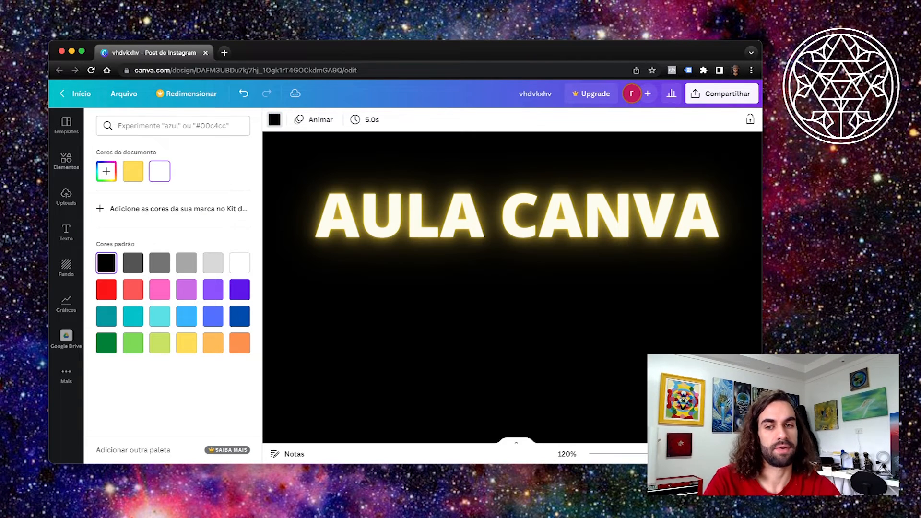
click(239, 316)
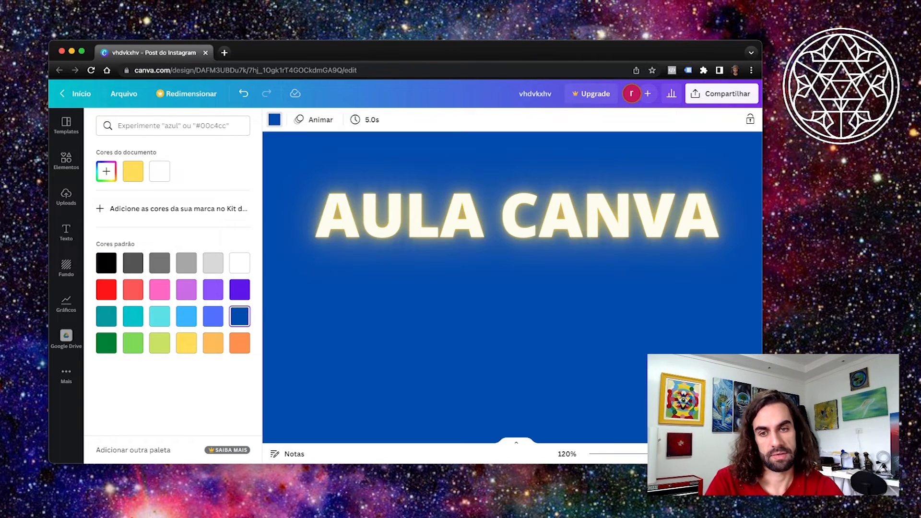
click(239, 263)
- Apply the yellow Fundo effect to the gray Desalinhado text, with Arredondamento about 29, Extensão 28 and Transparência 34
click(517, 266)
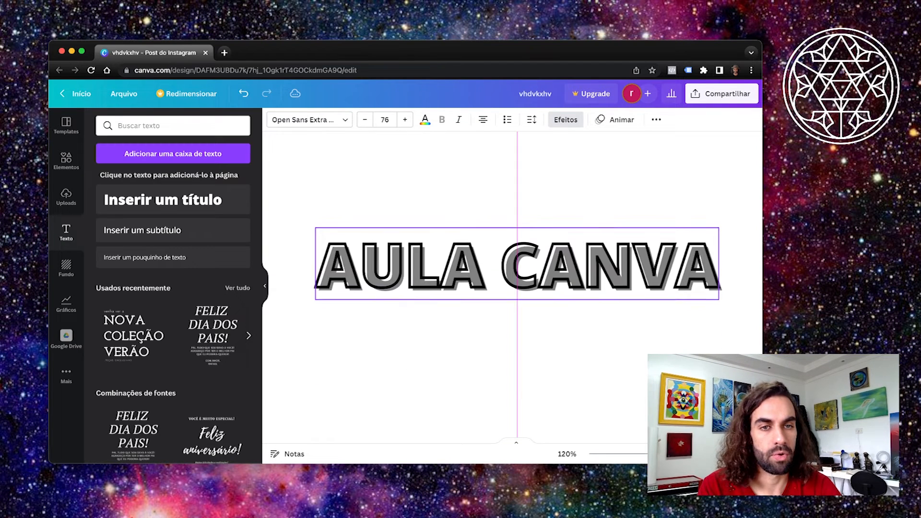
click(565, 119)
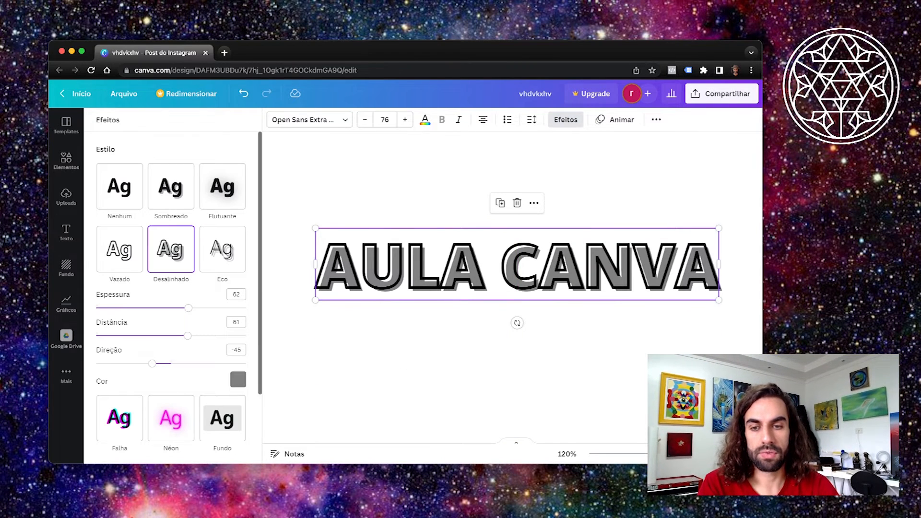
scroll(172, 288, down, 2)
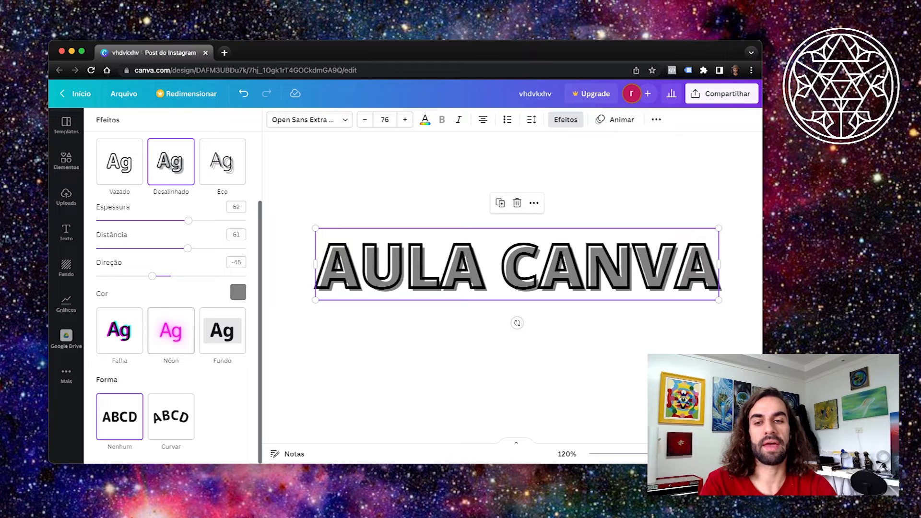
click(222, 331)
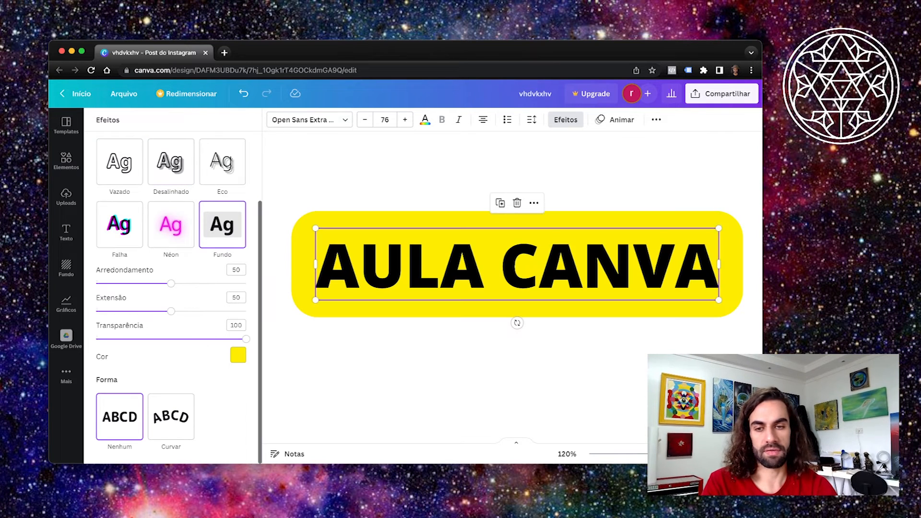
drag(171, 311, 139, 311)
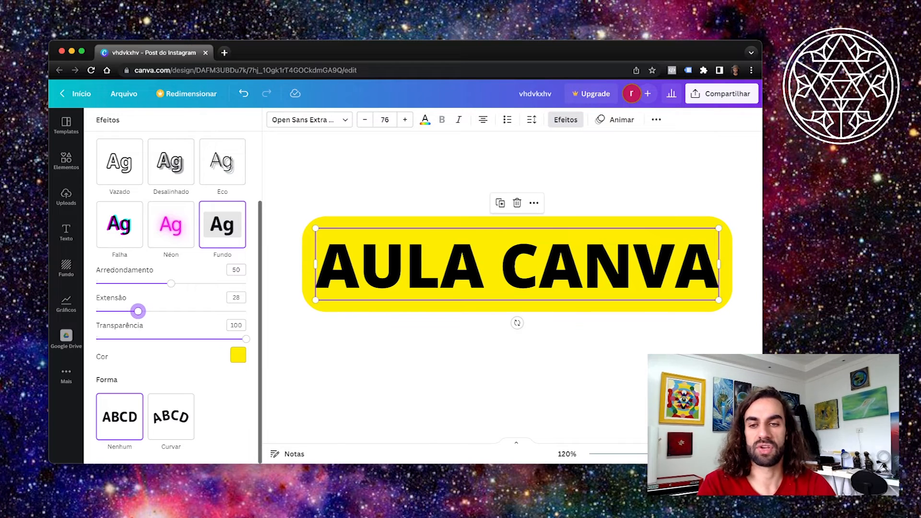
drag(171, 283, 141, 283)
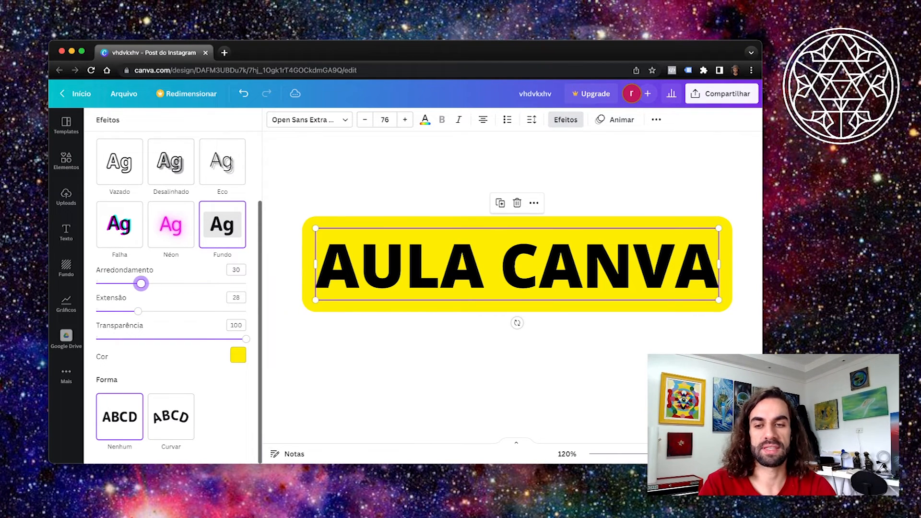
mouse_move(245, 339)
mouse_down()
mouse_move(125, 339)
mouse_move(147, 339)
mouse_up()
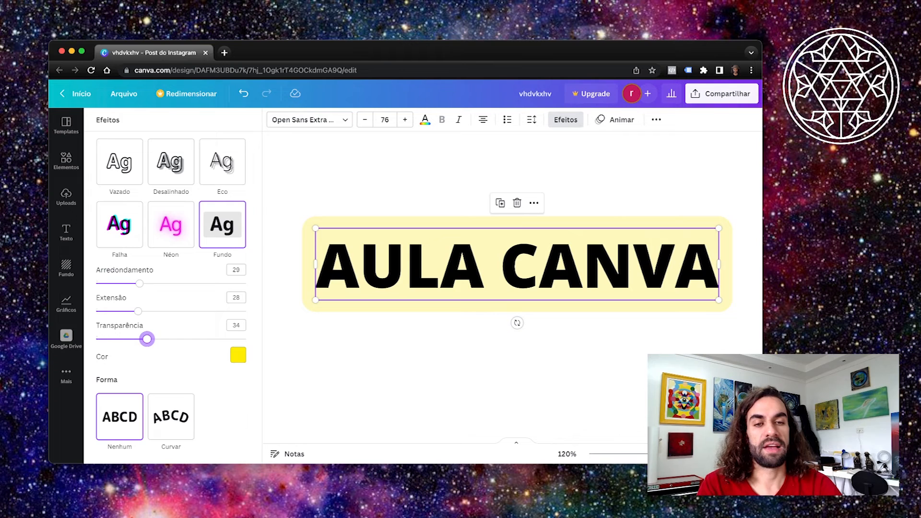
- Place a copy of the AULA CANVA text below the original and reset the copy's effect style to Nenhum
click(566, 120)
click(472, 342)
drag(480, 269, 523, 344)
click(550, 321)
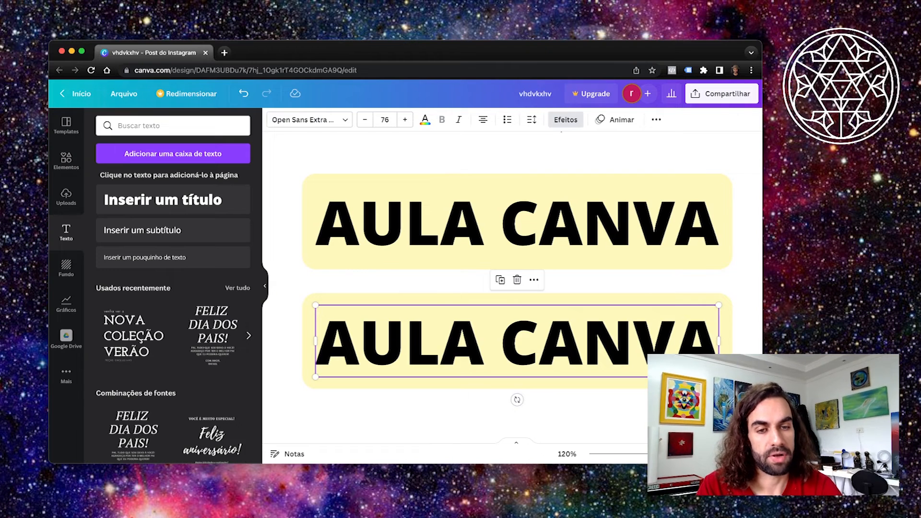
click(527, 416)
click(523, 344)
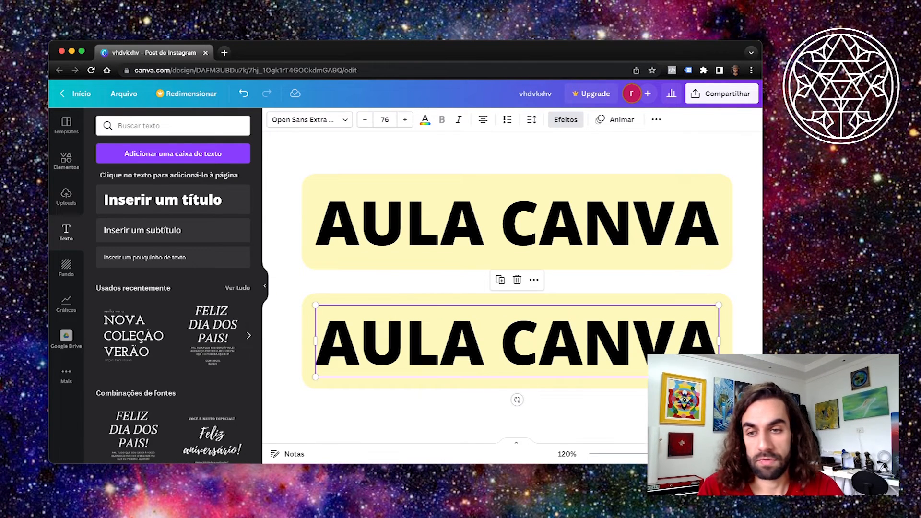
click(566, 119)
click(120, 187)
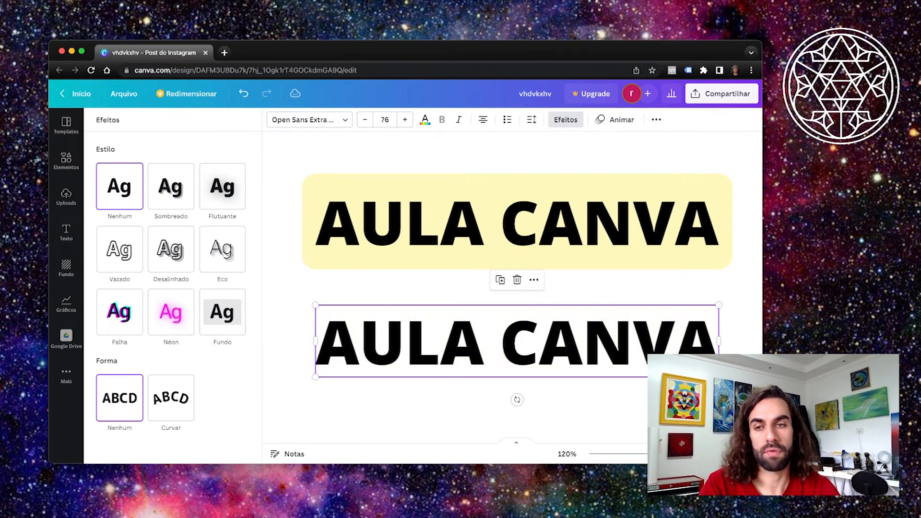
- Add the ribbon banner shape with notched ends from Linhas e formas to the lower AULA CANVA text
click(66, 232)
click(66, 161)
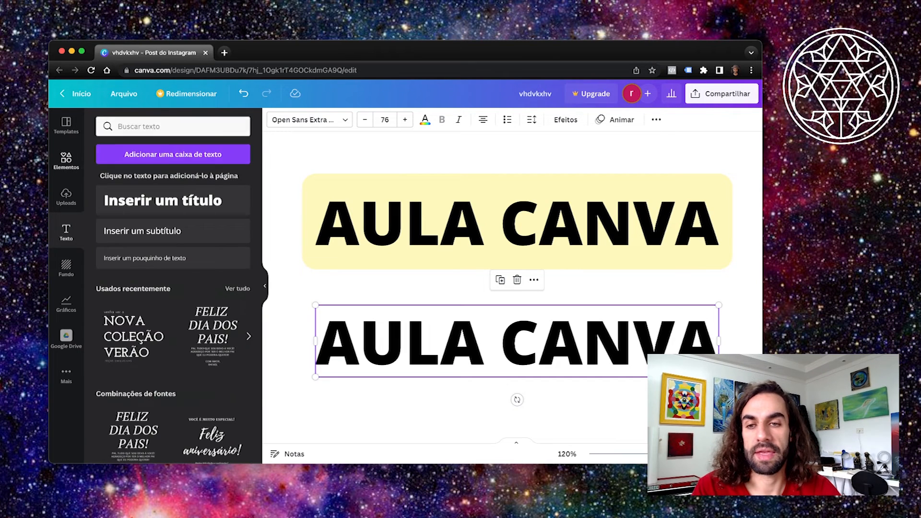
click(104, 124)
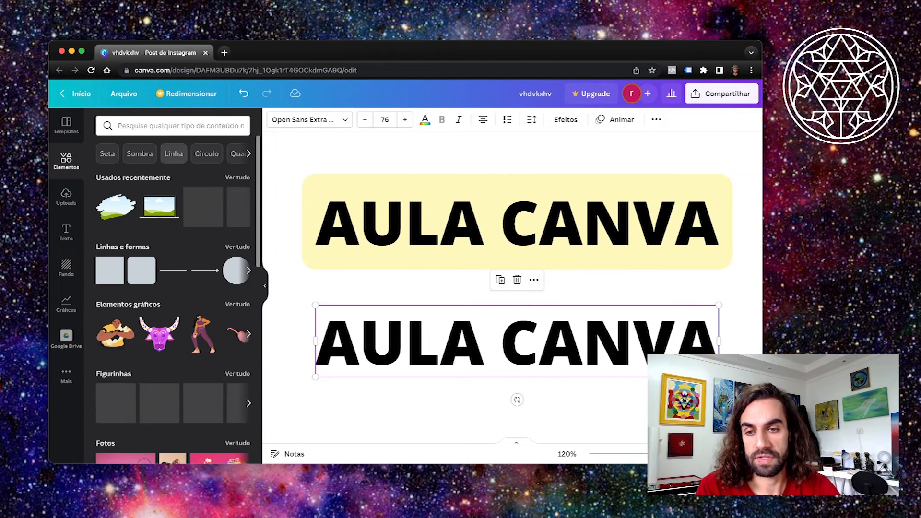
scroll(172, 287, down, 1)
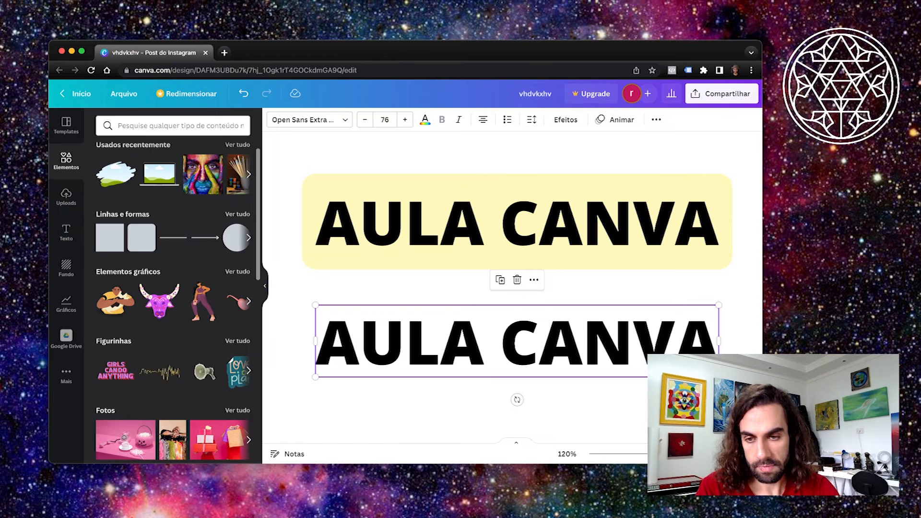
click(238, 214)
scroll(173, 302, down, 8)
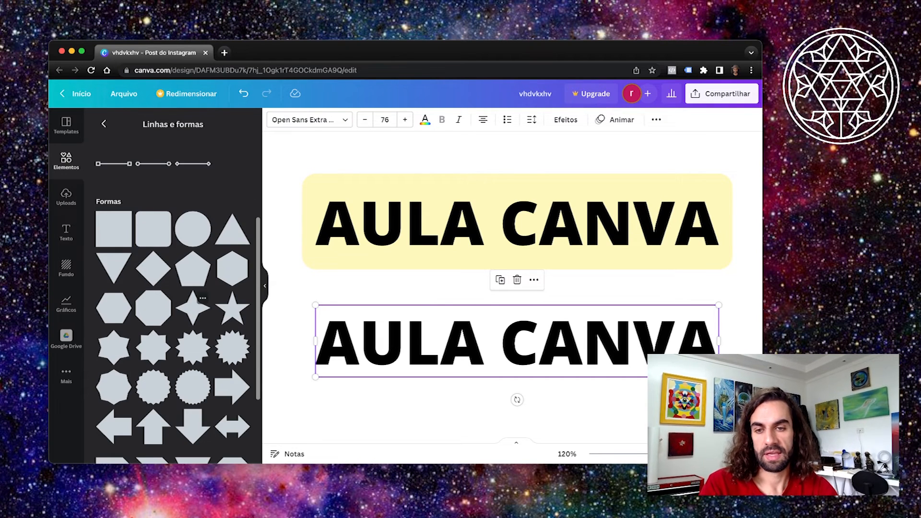
scroll(192, 294, down, 2)
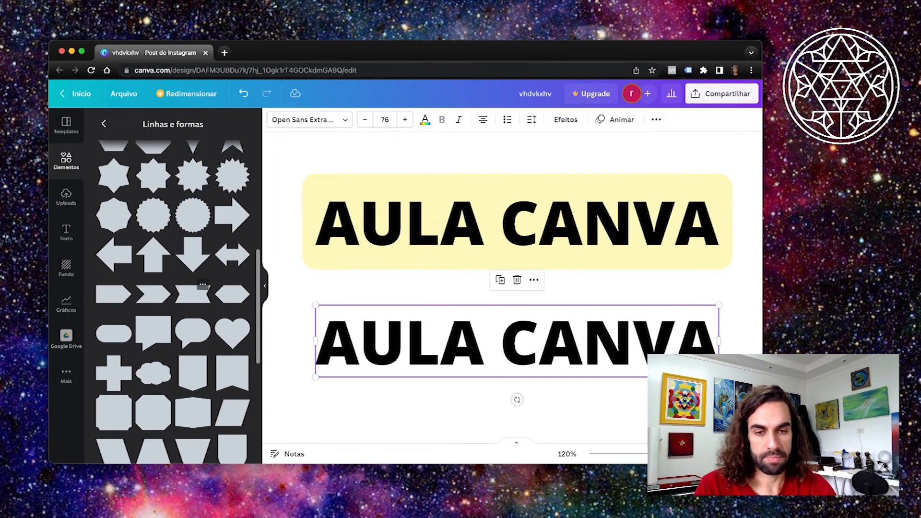
click(192, 294)
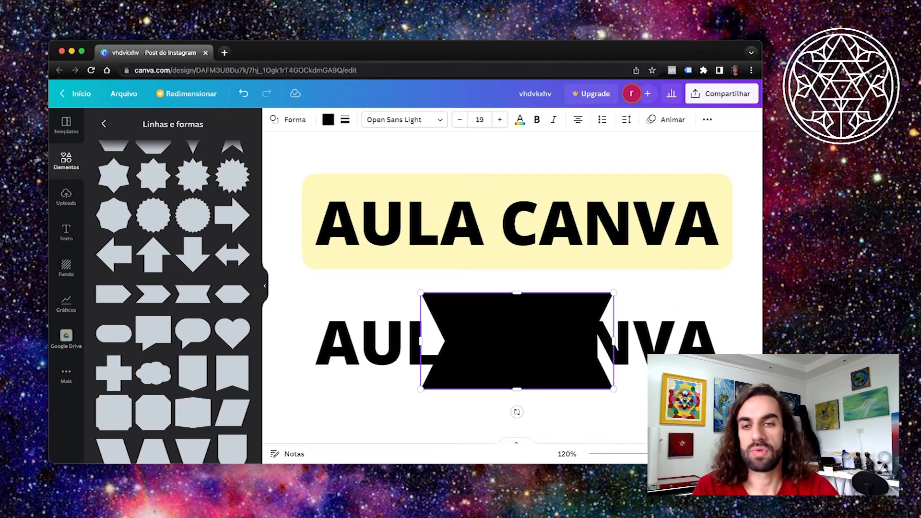
- Color the banner shape yellow and widen it on both sides to extend past the lower AULA CANVA text
click(329, 119)
click(187, 342)
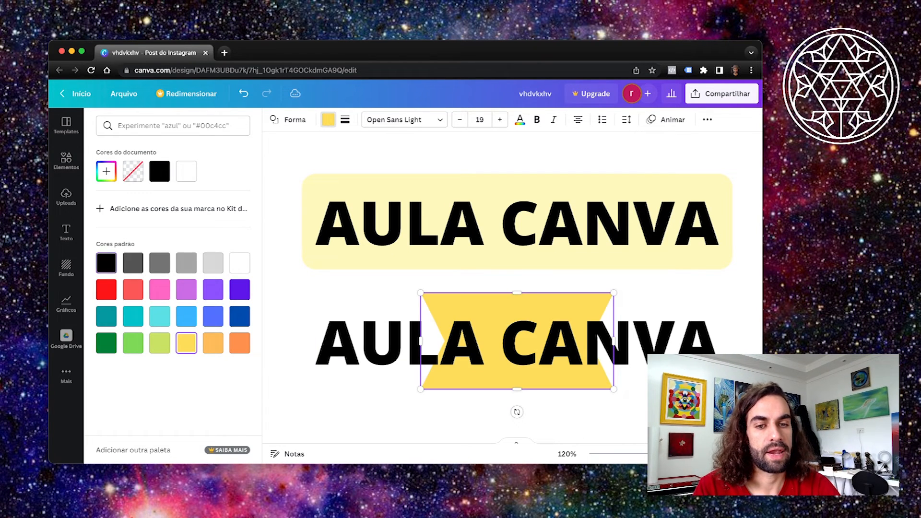
drag(421, 341, 282, 341)
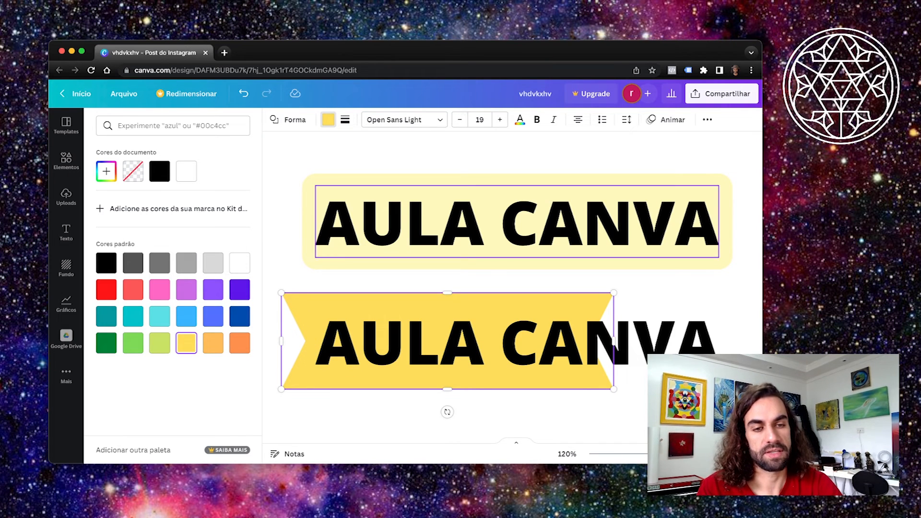
drag(614, 340, 753, 340)
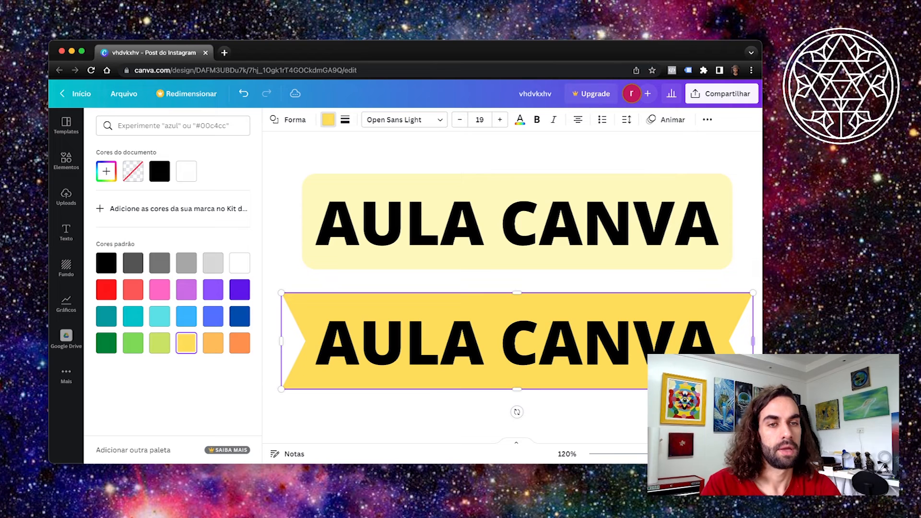
- Lower the yellow banner's Transparência to give it a pale tint like the rounded background above
click(517, 378)
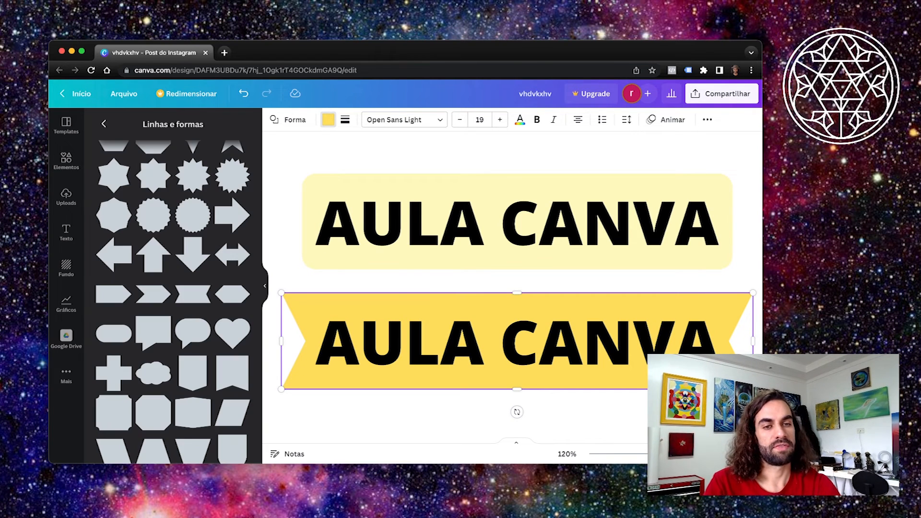
click(517, 281)
click(517, 378)
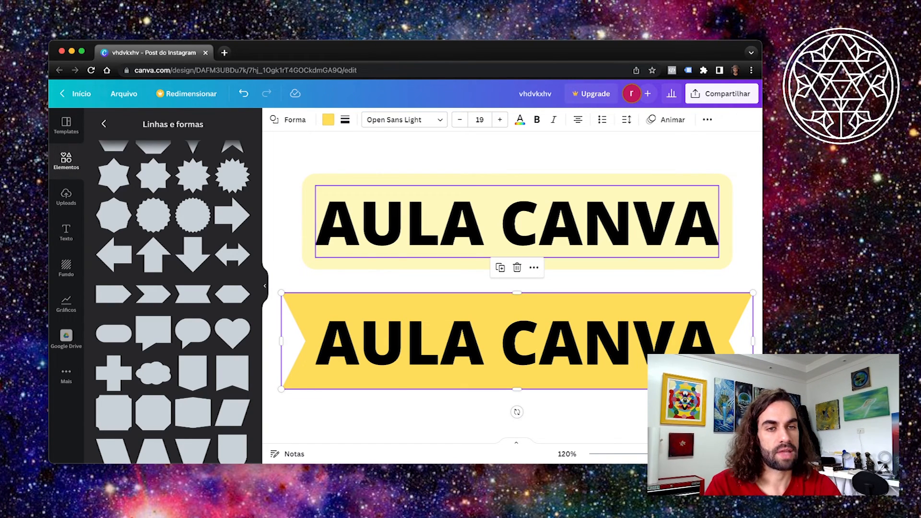
click(707, 119)
click(662, 144)
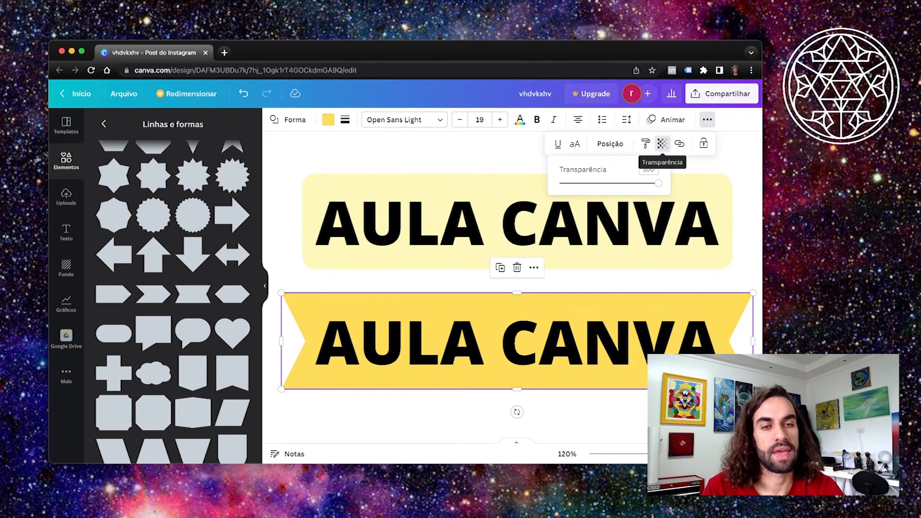
drag(658, 183, 603, 183)
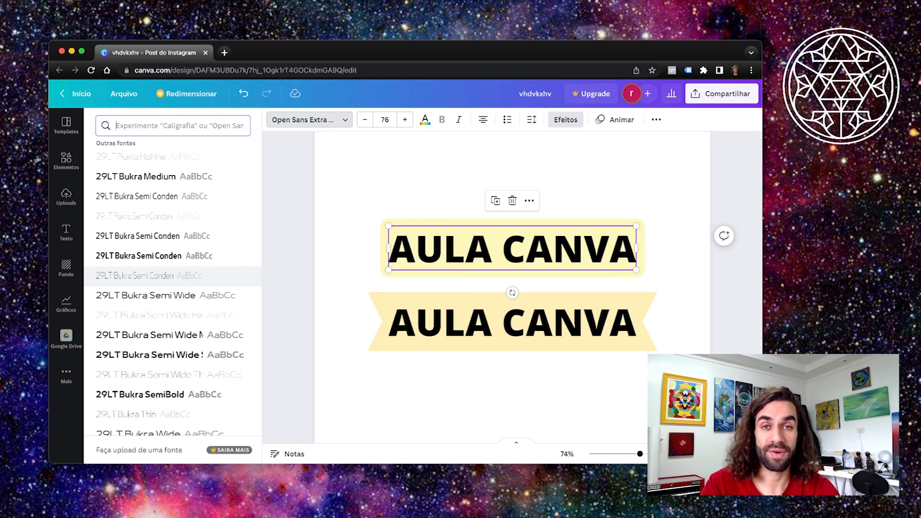
- Browse the available fonts for the upper AULA CANVA text
scroll(172, 278, down, 4)
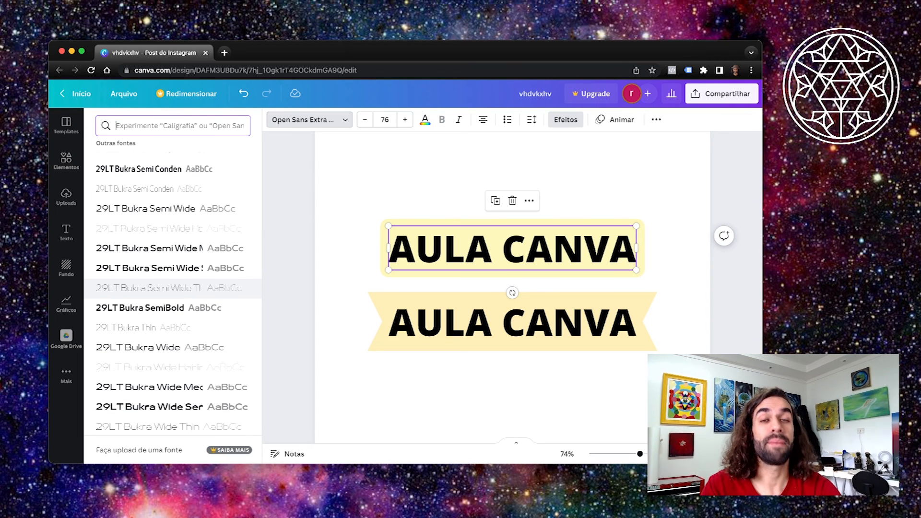